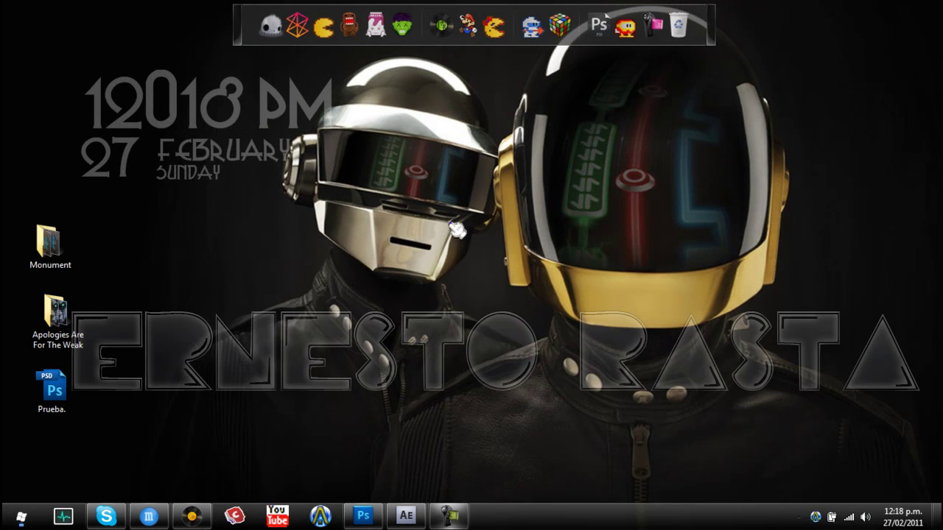
click(372, 518)
click(655, 27)
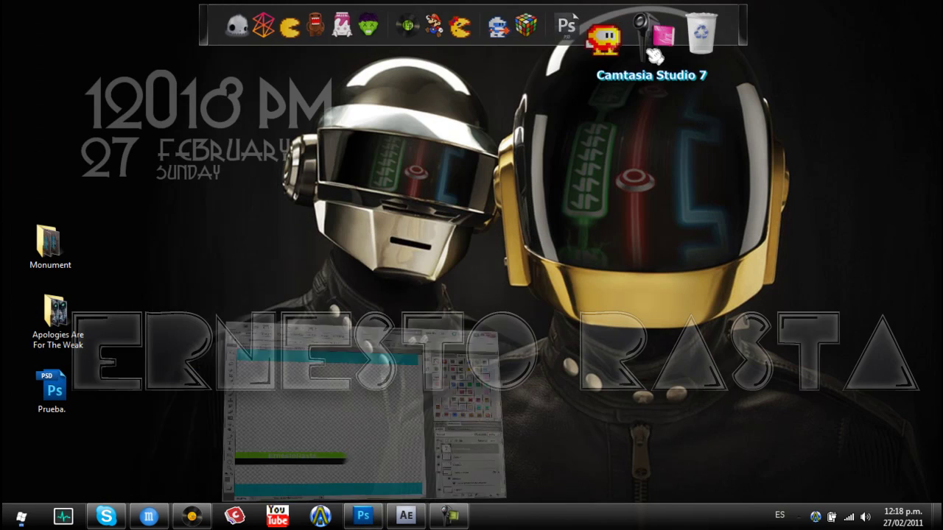
drag(347, 243, 670, 375)
drag(769, 411, 813, 410)
drag(168, 259, 466, 394)
drag(205, 253, 614, 402)
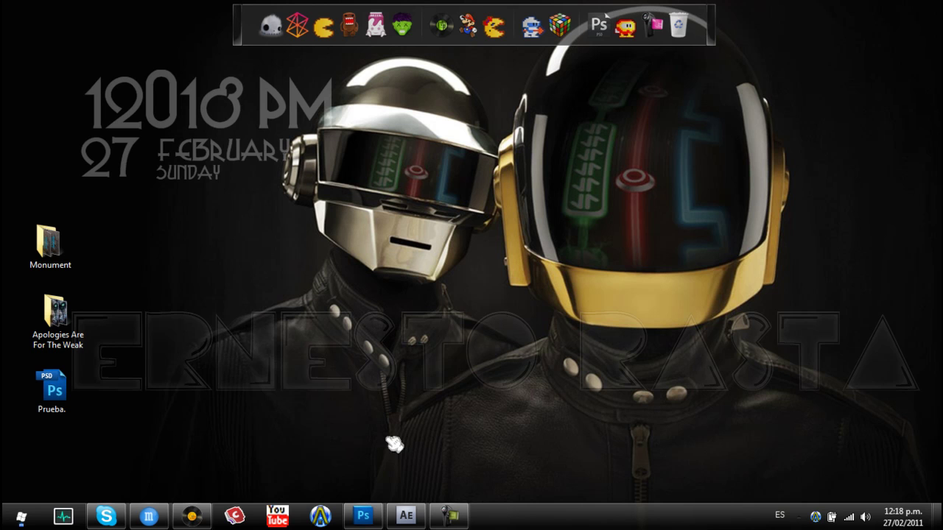
click(405, 515)
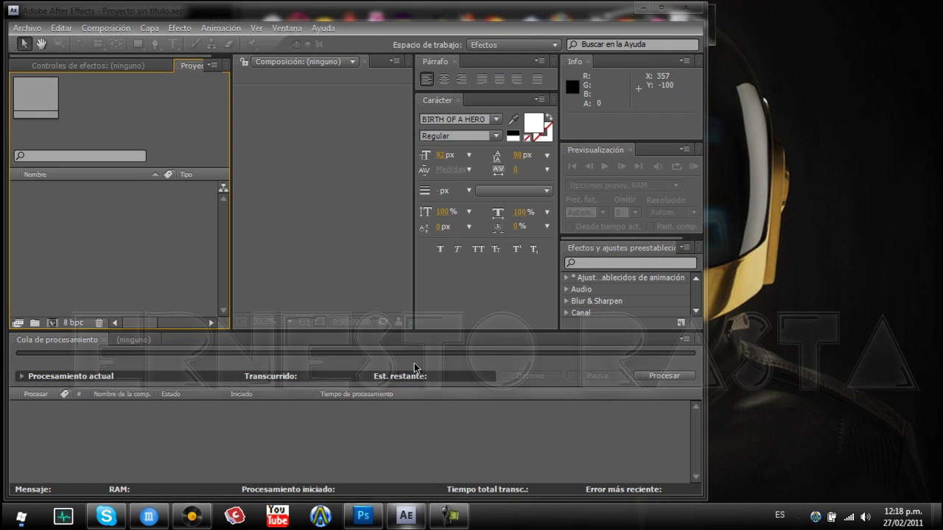
click(640, 6)
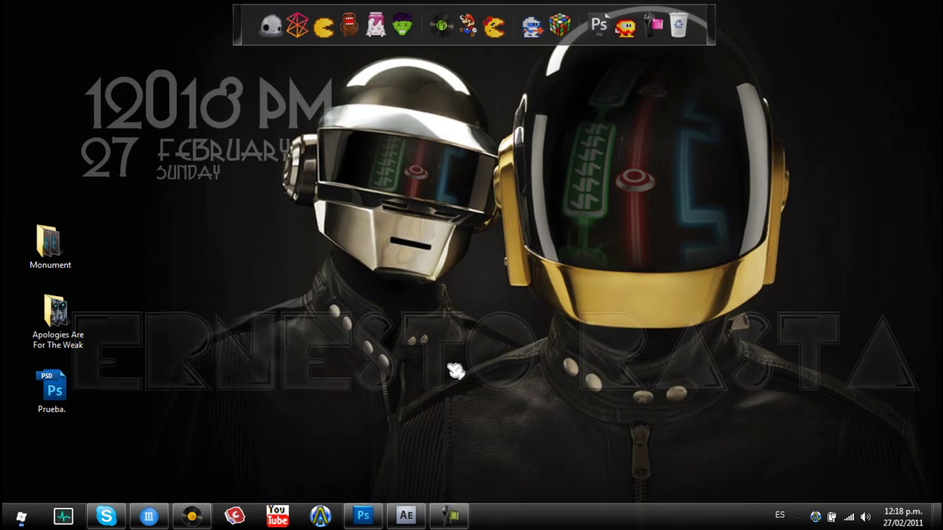
drag(259, 355, 658, 444)
Switch to the browser, view the After Effects CS4 download tutorial from the YouTube favourites, and close the browser
click(193, 515)
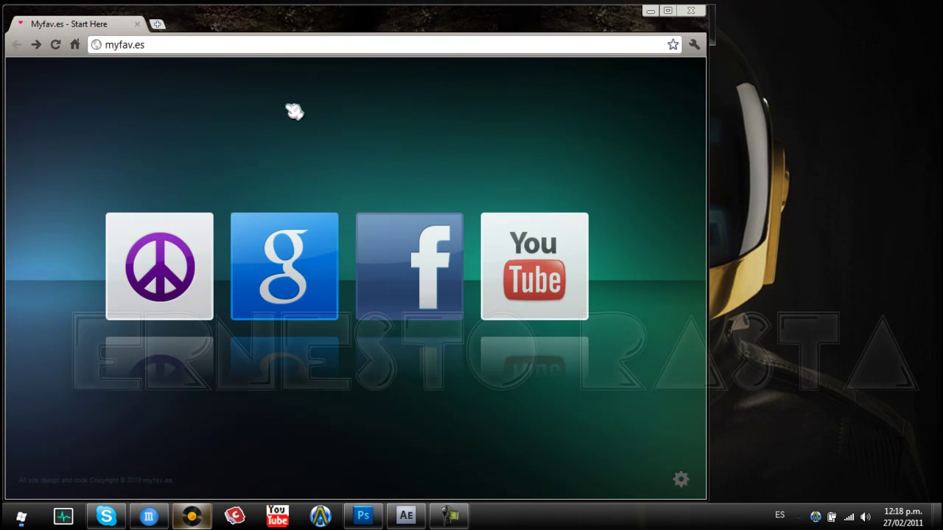
drag(353, 28, 498, 31)
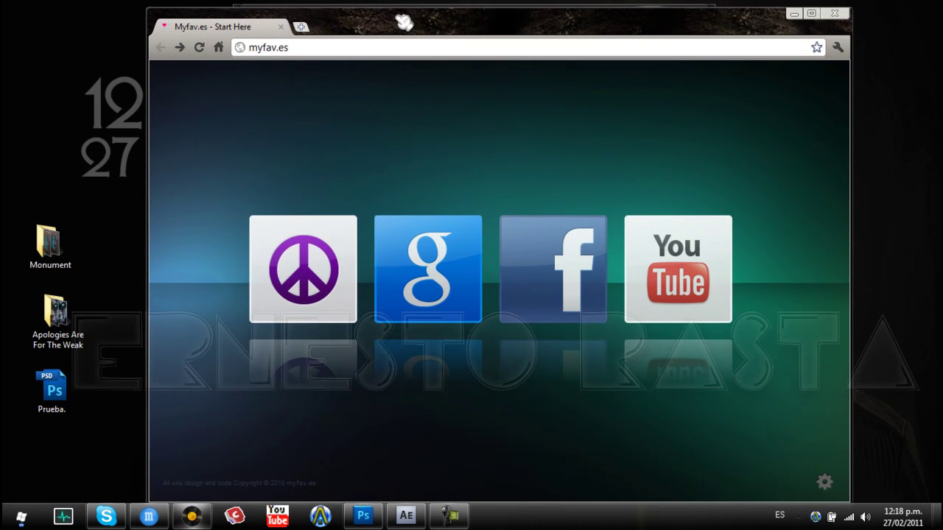
click(673, 303)
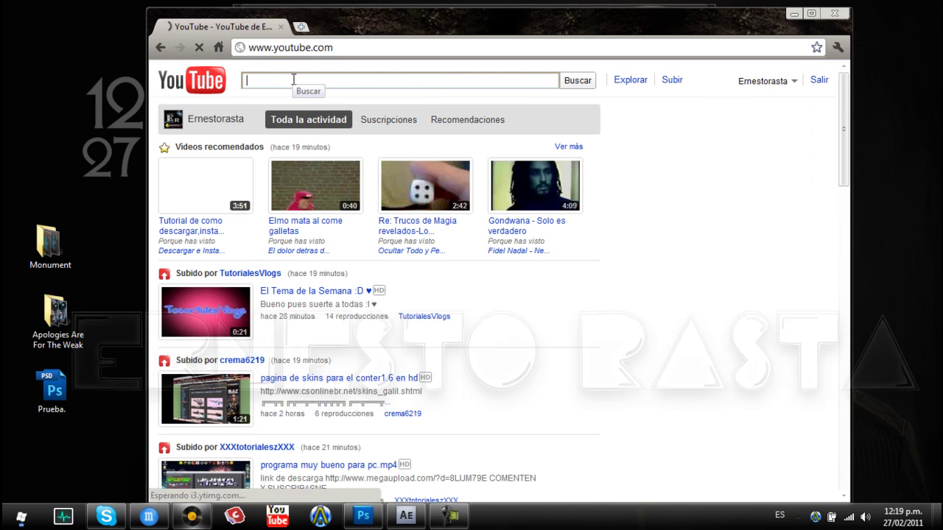
click(783, 82)
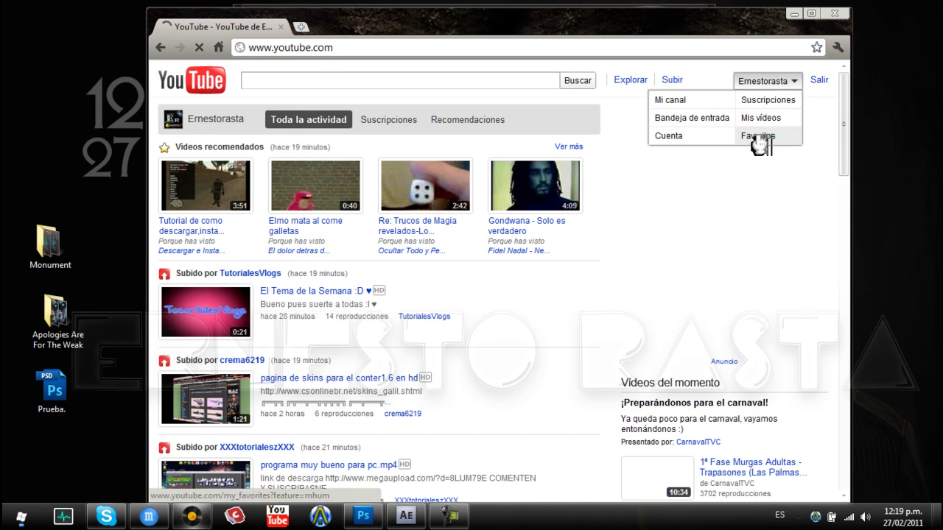
click(758, 137)
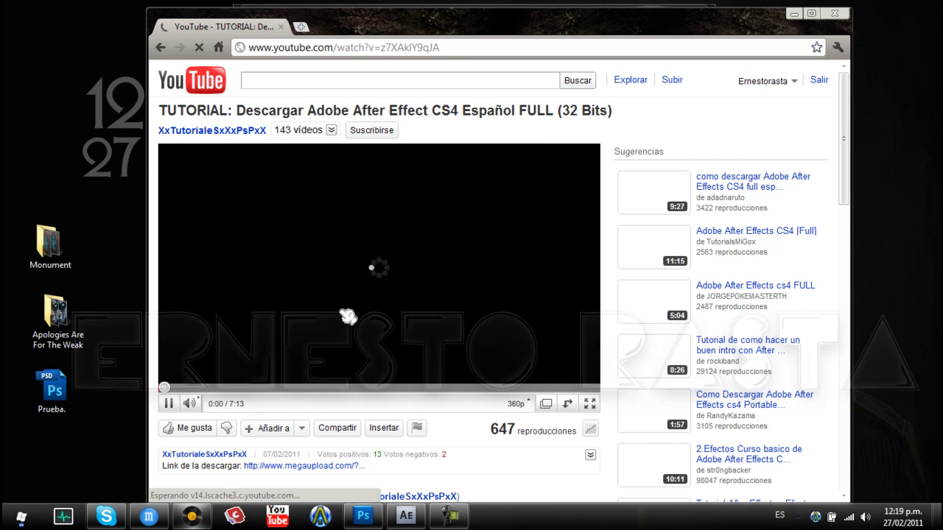
click(347, 317)
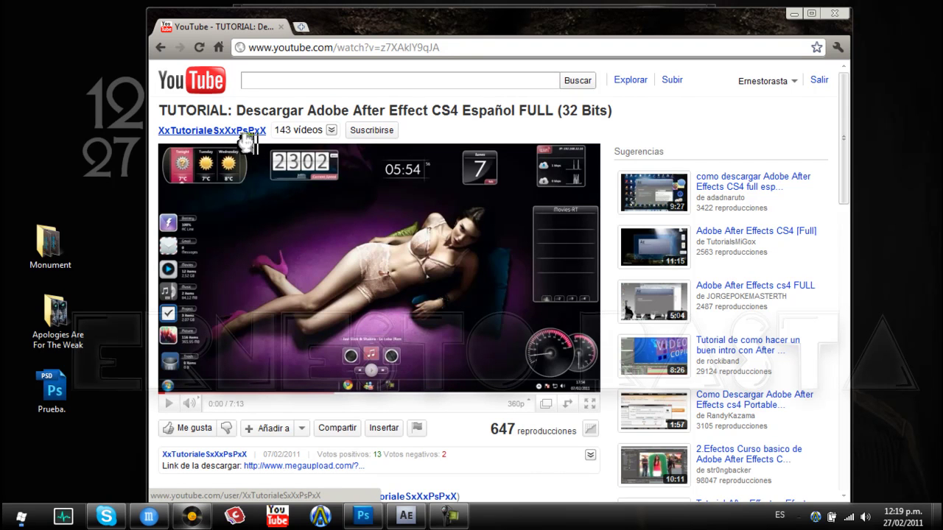
drag(402, 34, 368, 45)
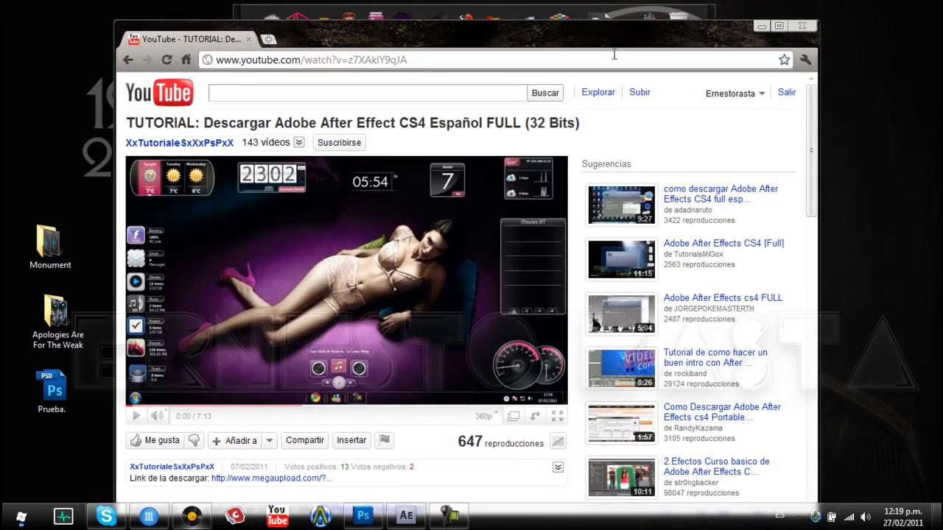
click(818, 28)
drag(343, 220, 589, 398)
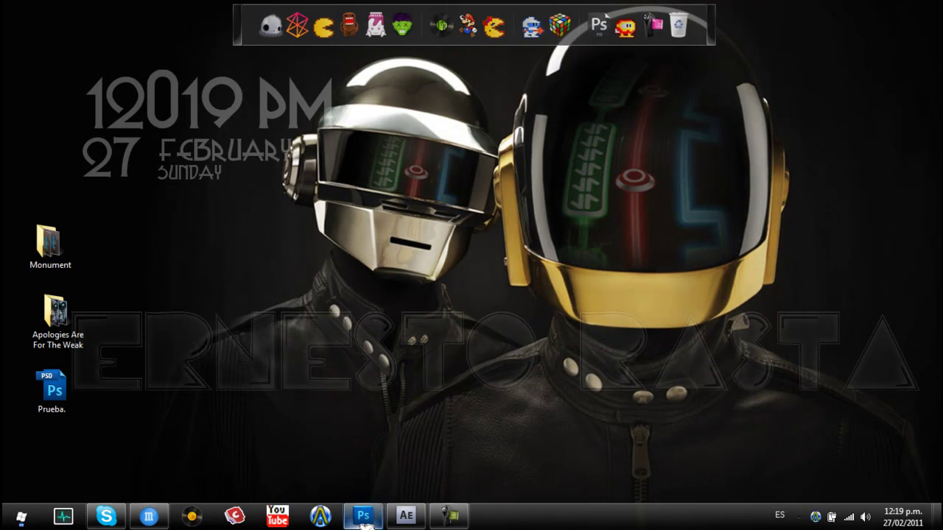
Switch to Photoshop to look at the Bznner 1.psd banner design and put the program away
click(363, 515)
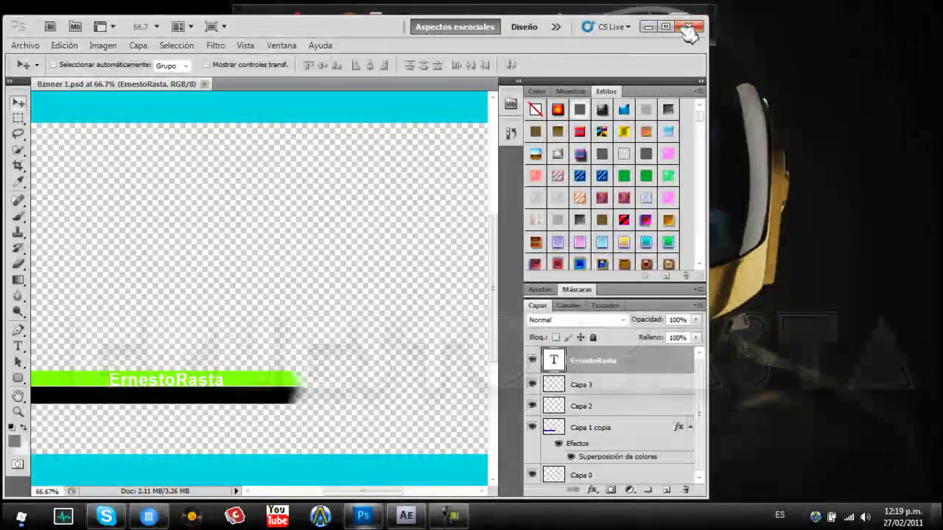
drag(252, 42, 405, 32)
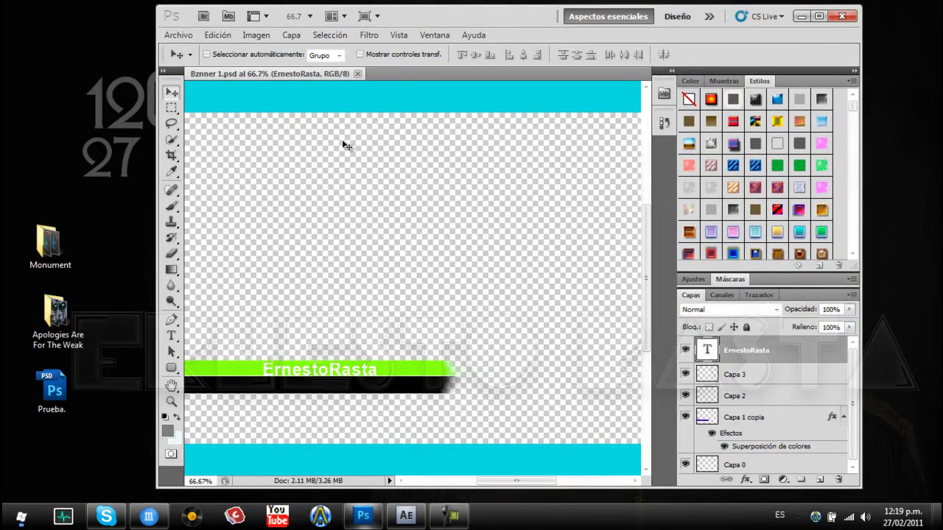
click(802, 21)
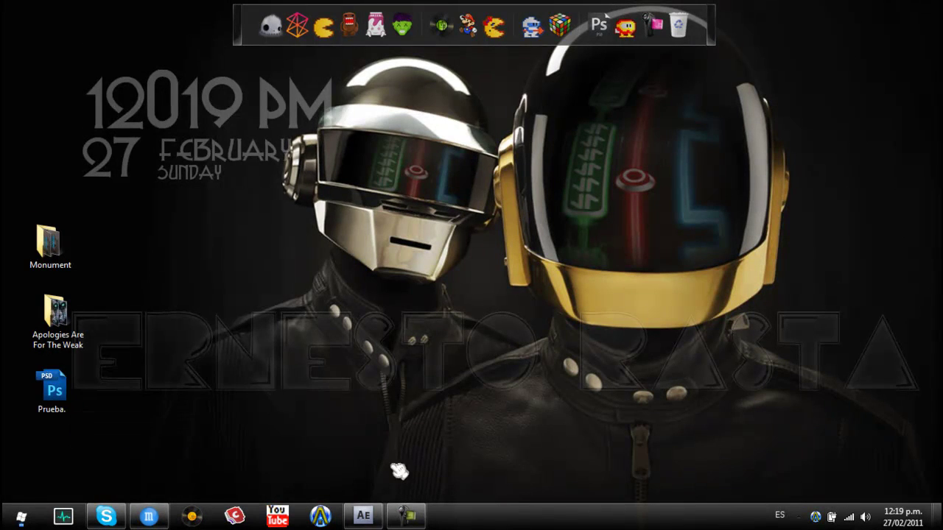
Switch to After Effects, maximize it, and create composition Comp 1 at 1366 × 768 px, 25 fps, with an 8-second duration
click(369, 516)
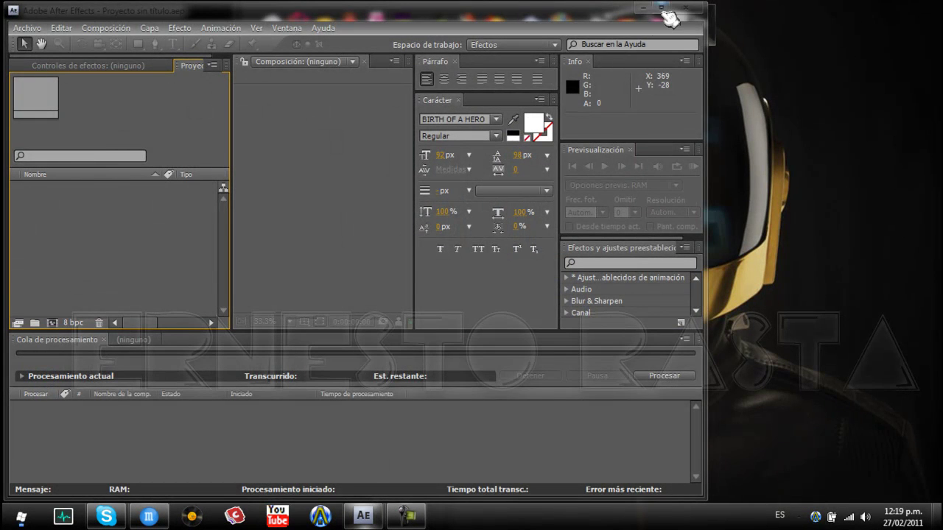
click(661, 7)
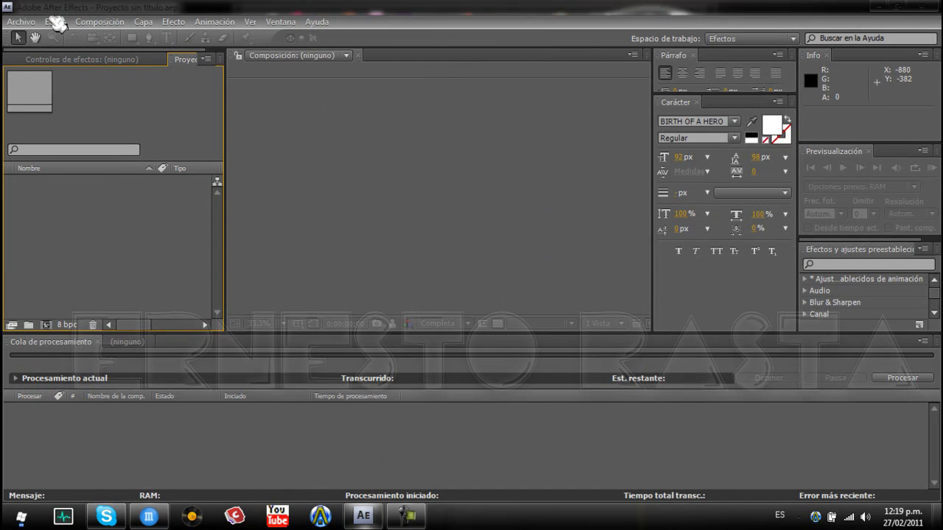
click(99, 21)
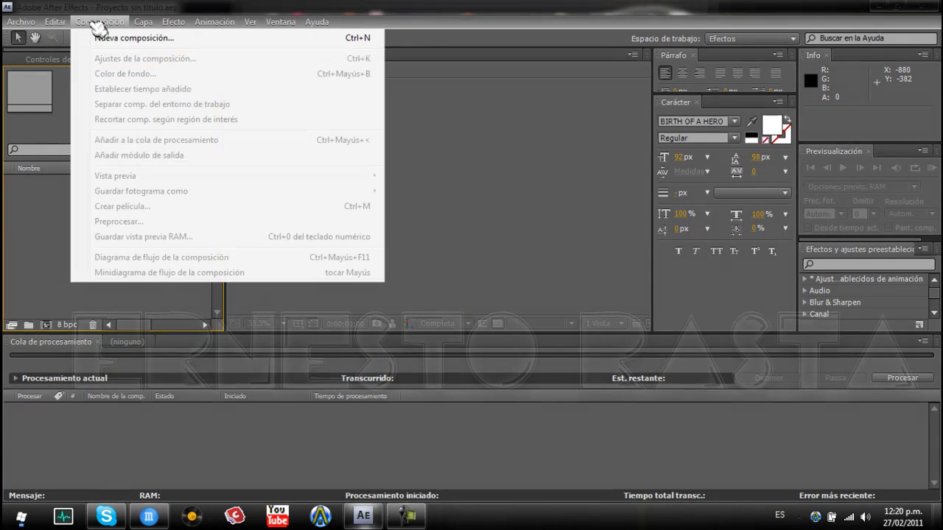
click(128, 42)
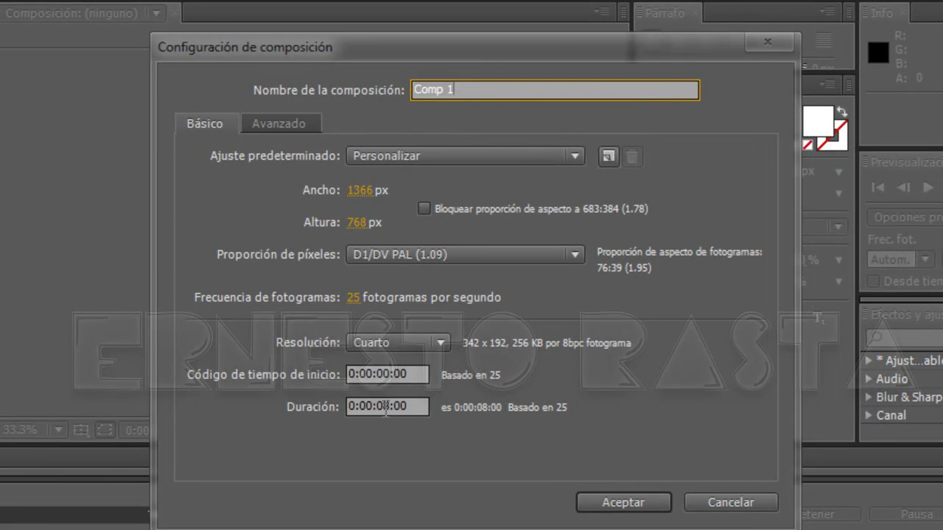
click(390, 407)
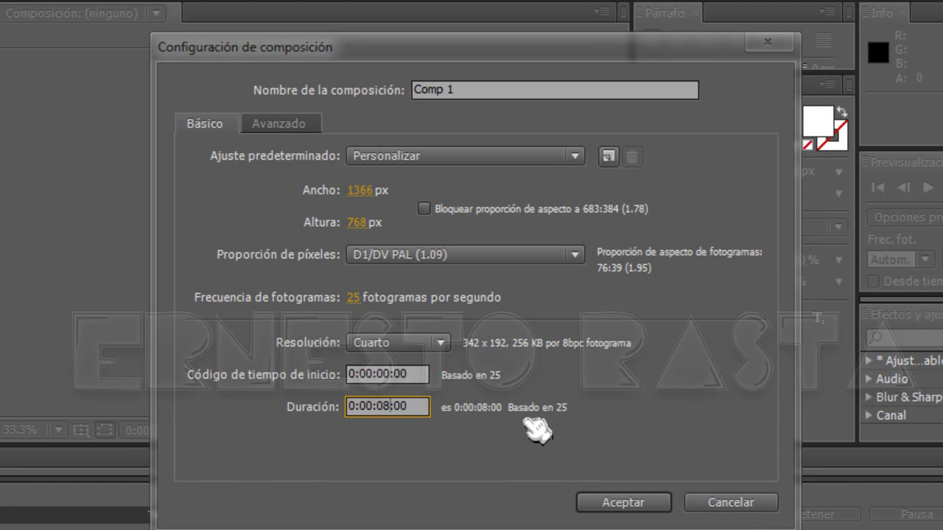
click(632, 503)
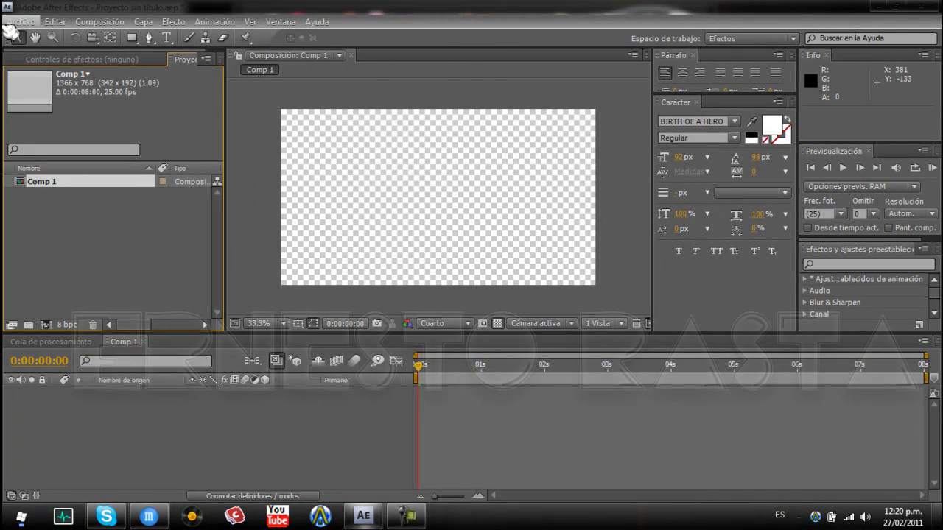
click(14, 25)
mouse_move(250, 219)
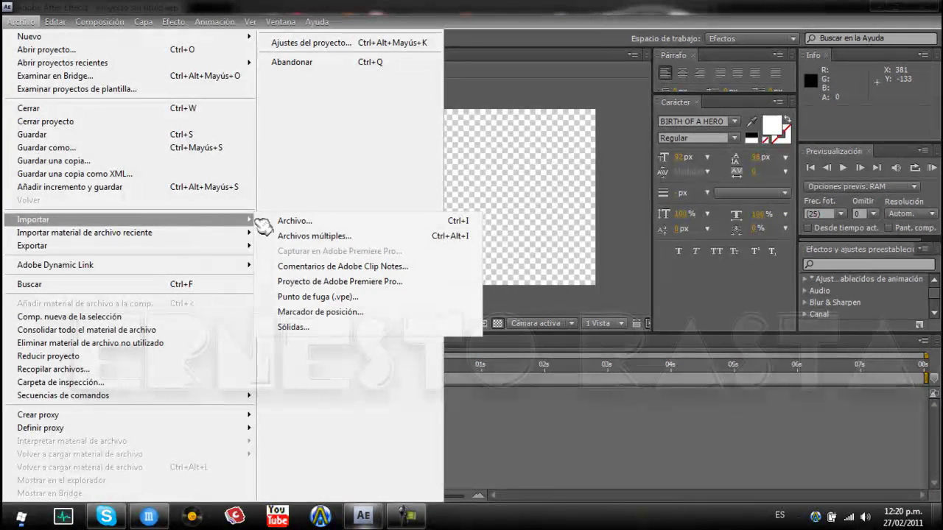
click(295, 221)
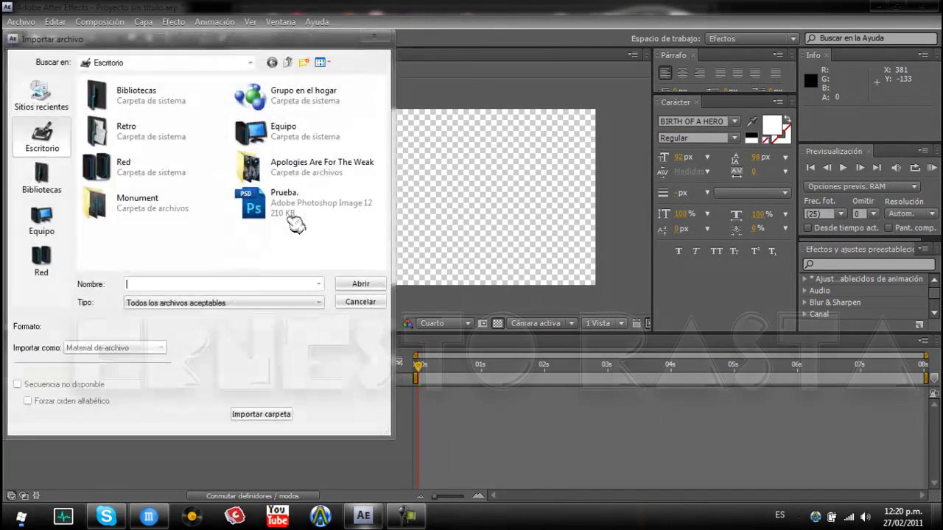
click(61, 185)
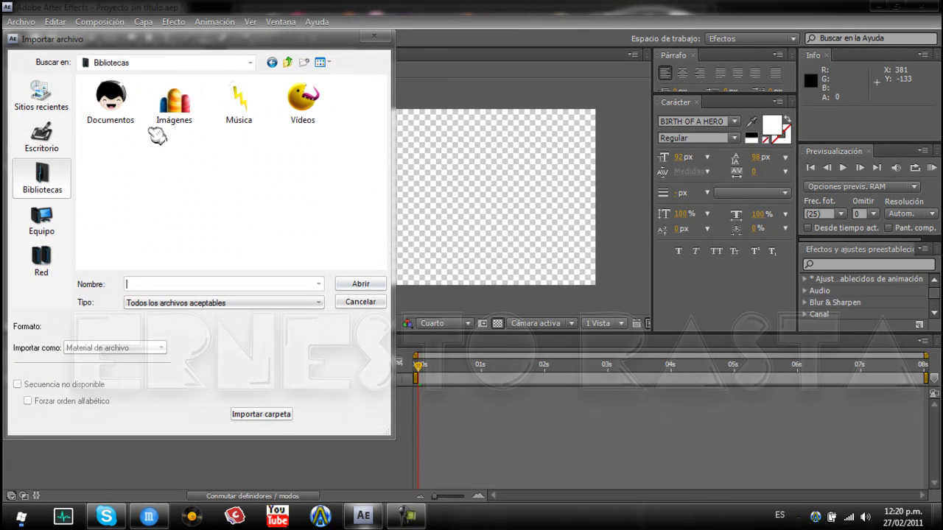
double_click(117, 181)
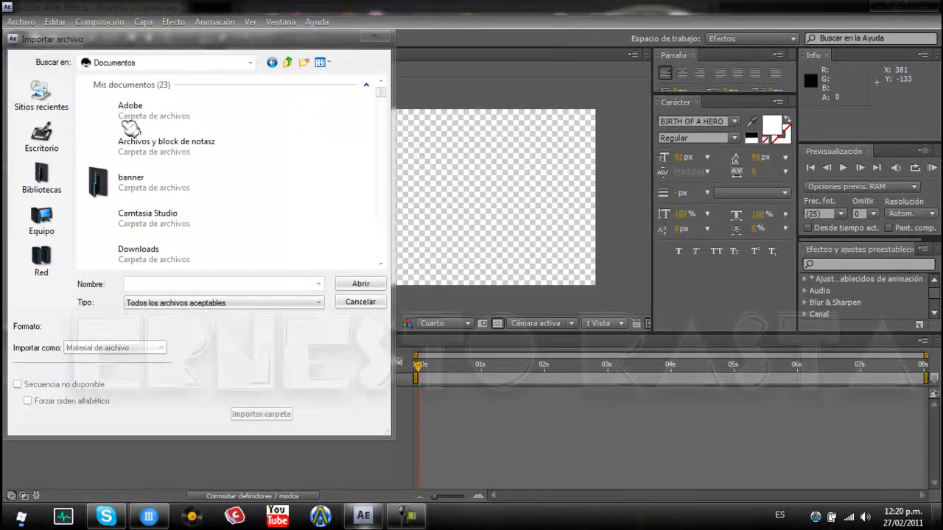
double_click(157, 190)
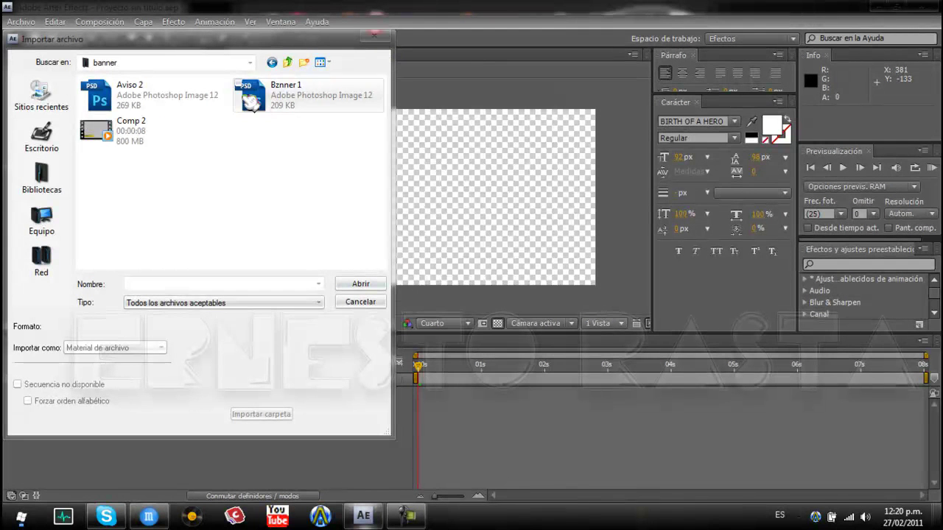
click(377, 37)
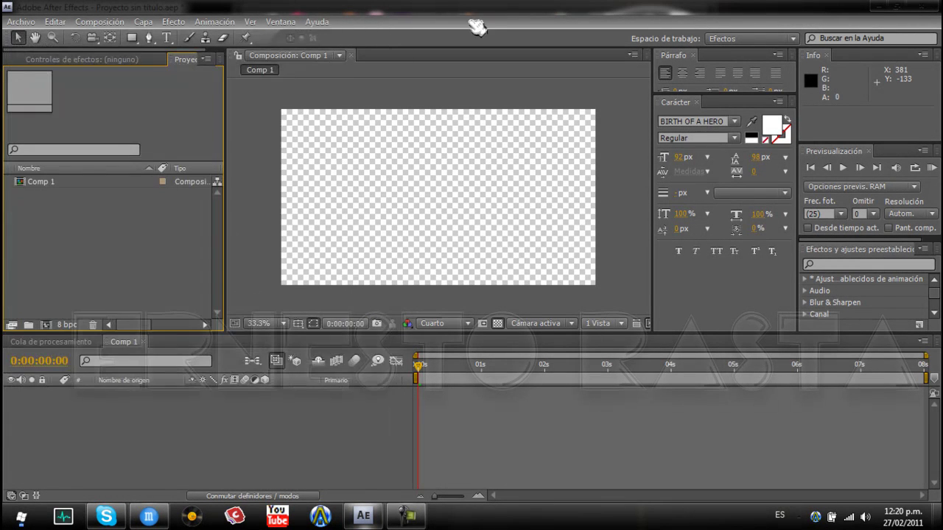
Minimize After Effects, preview the Prueba. PNG banner image from the desktop, and close the photo viewer
click(882, 12)
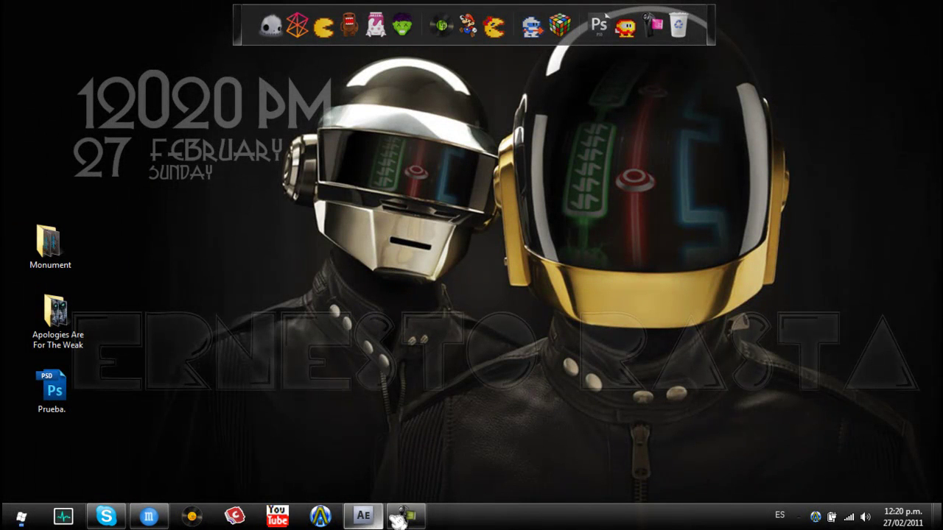
click(421, 519)
click(876, 452)
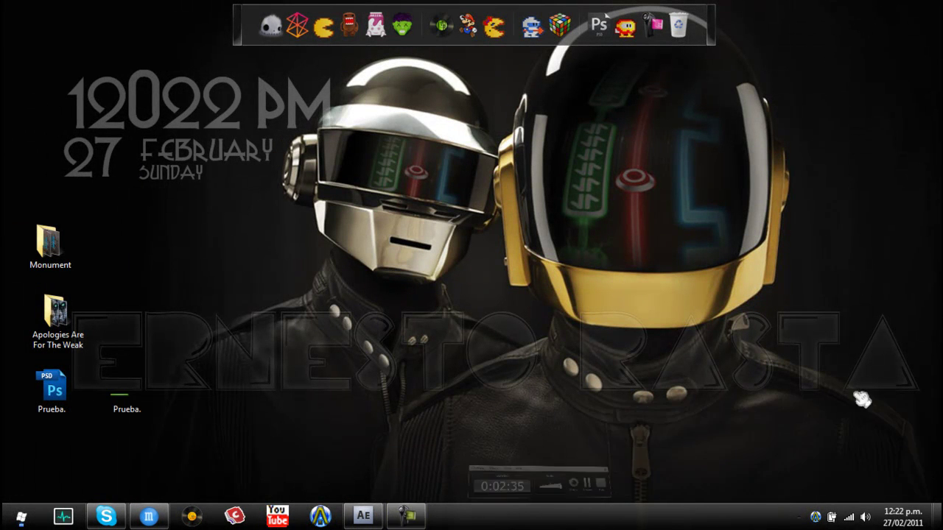
click(134, 394)
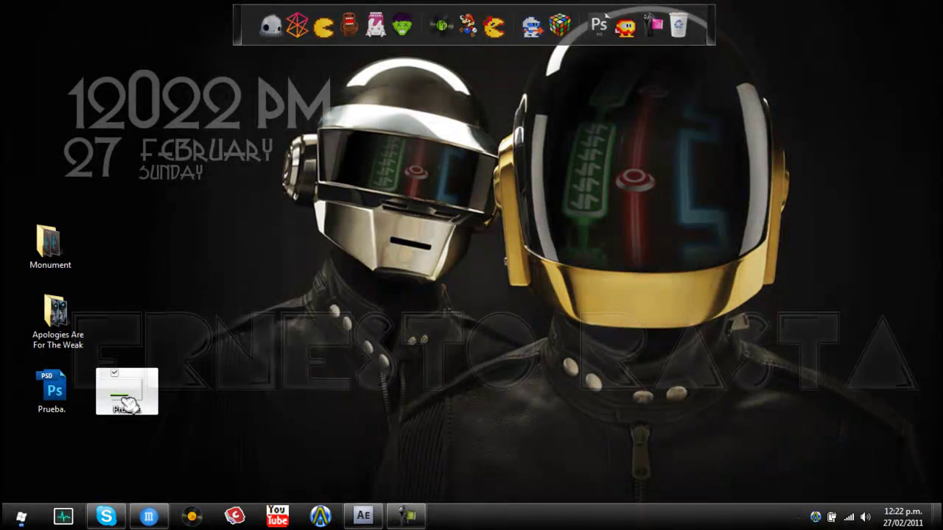
double_click(140, 401)
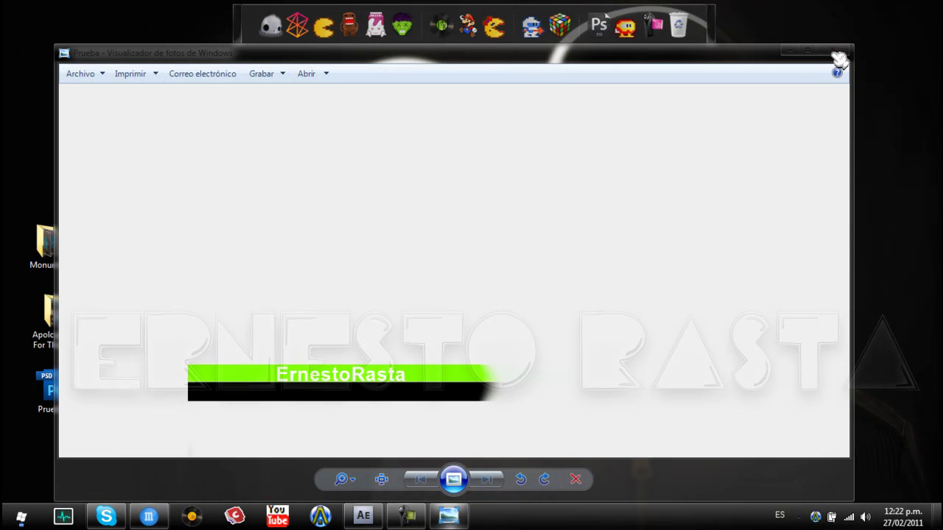
click(838, 63)
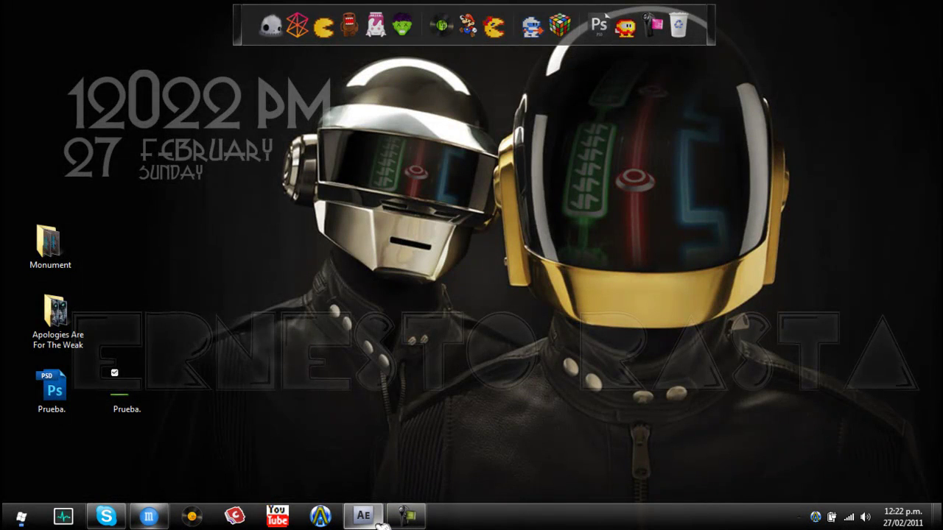
Switch to After Effects, import the Prueba. PNG image from the desktop, and add it to the Comp 1 timeline
click(380, 522)
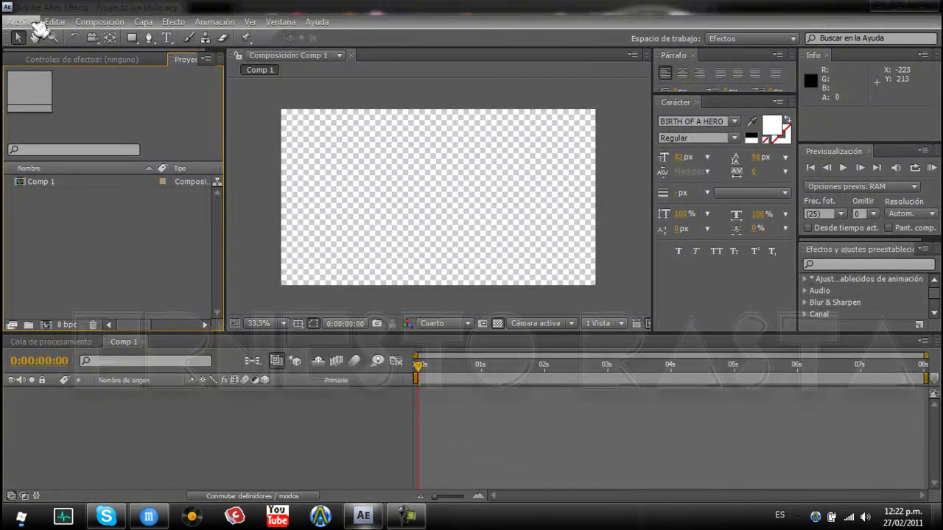
click(35, 26)
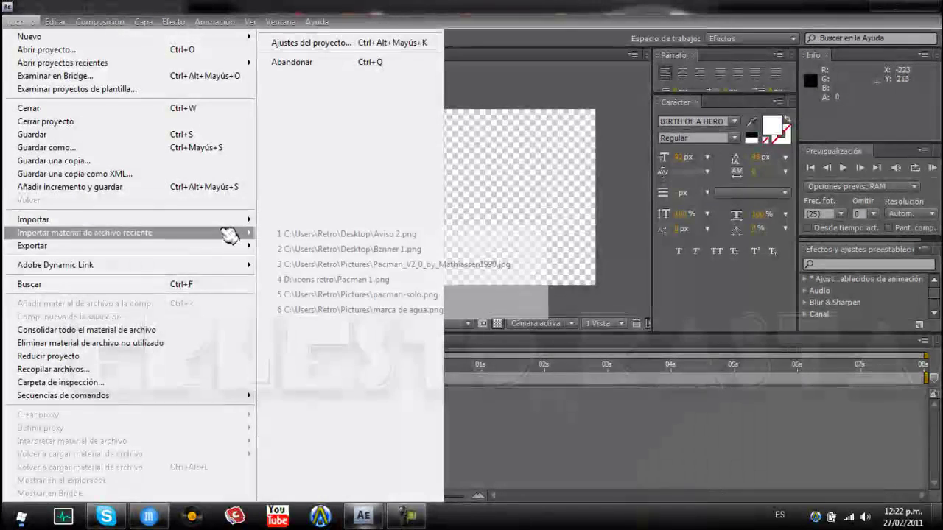
mouse_move(253, 225)
click(294, 221)
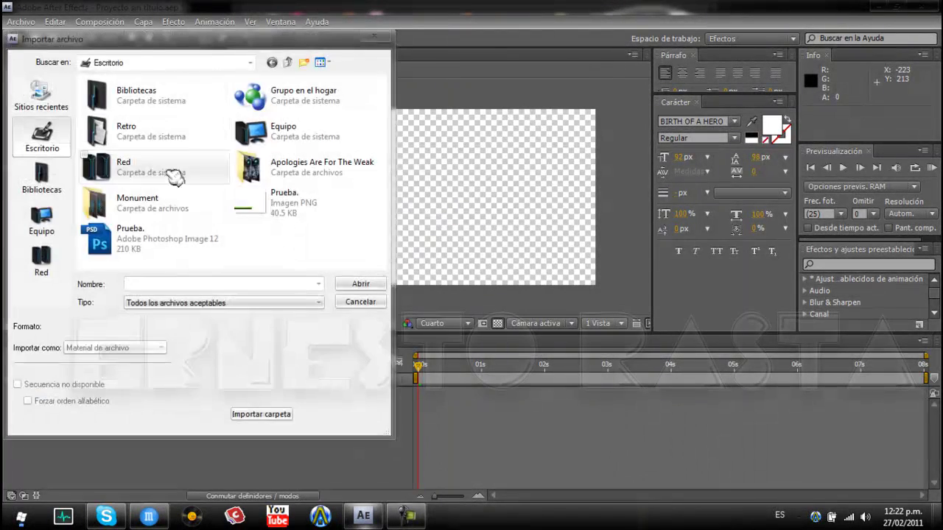
double_click(286, 210)
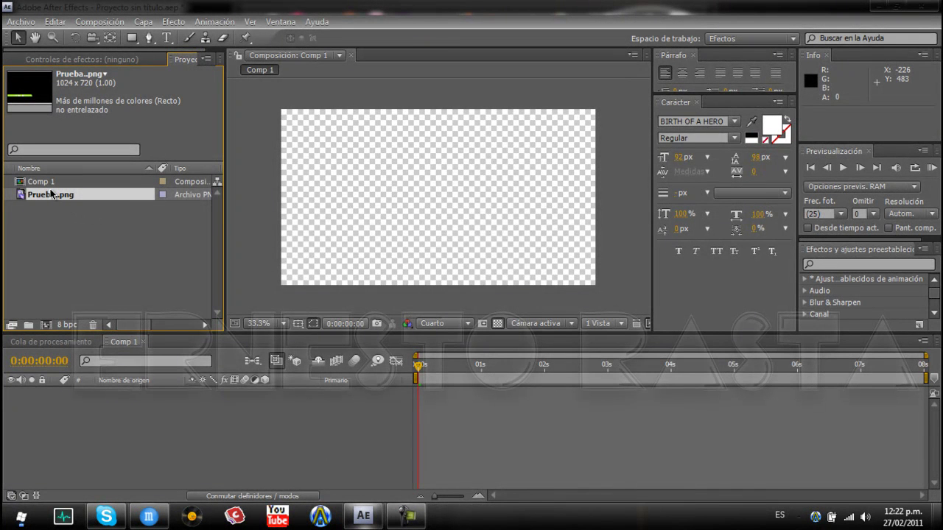
drag(52, 199, 109, 403)
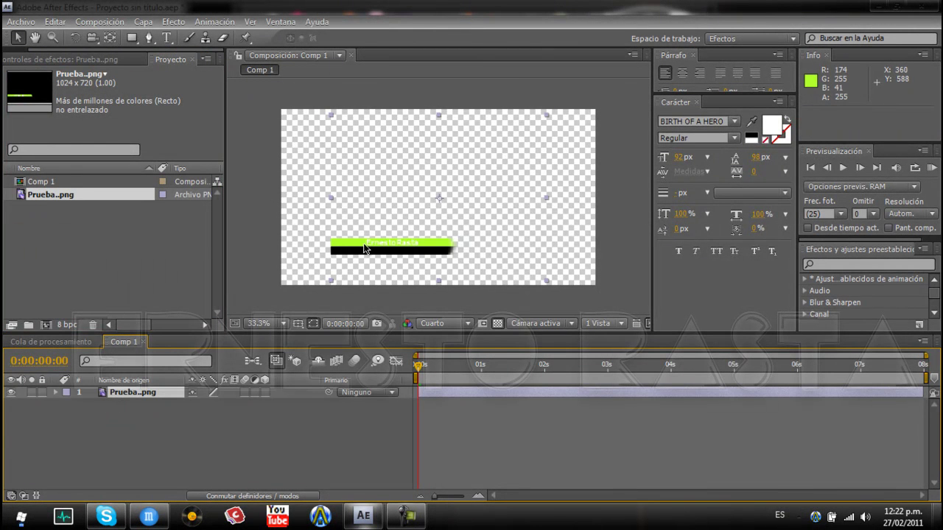
Turn on Position keyframing for the banner layer at 0 s and place it off-frame to the left at about -97, 408
drag(367, 249, 317, 254)
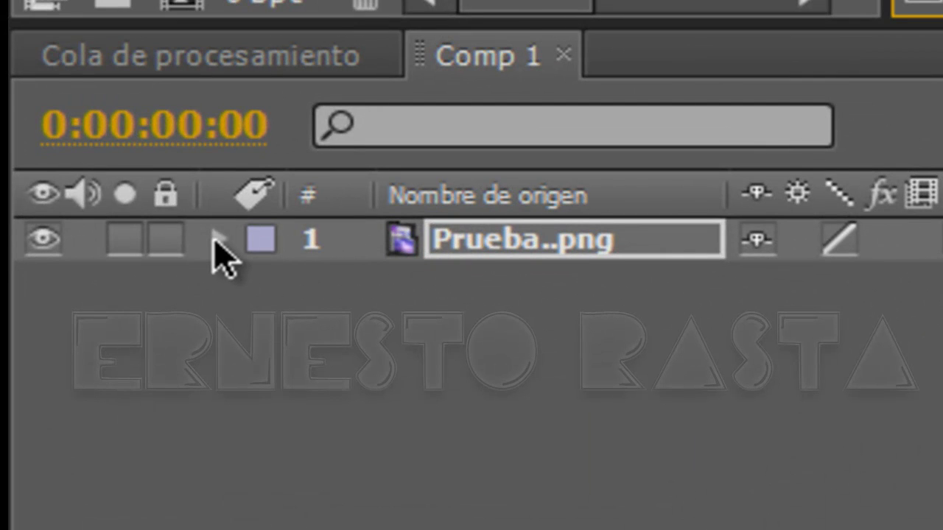
click(219, 239)
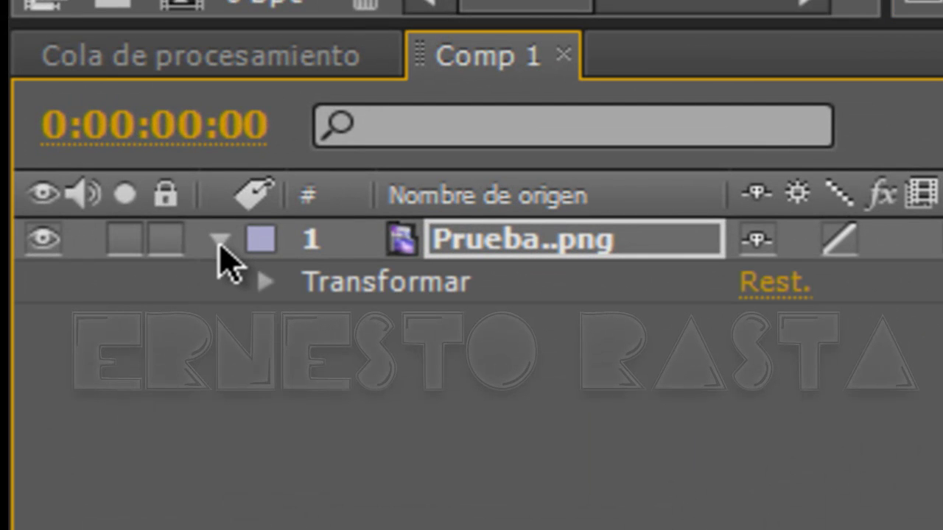
click(266, 287)
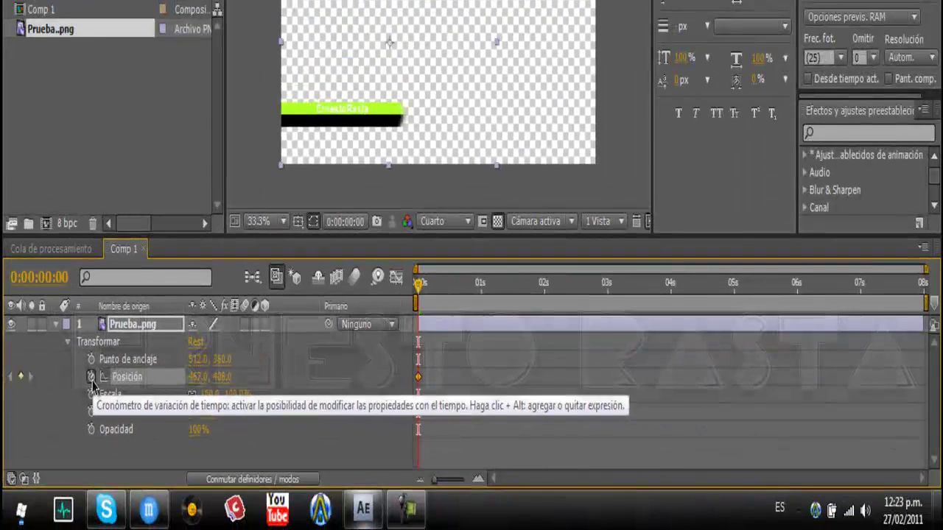
click(178, 421)
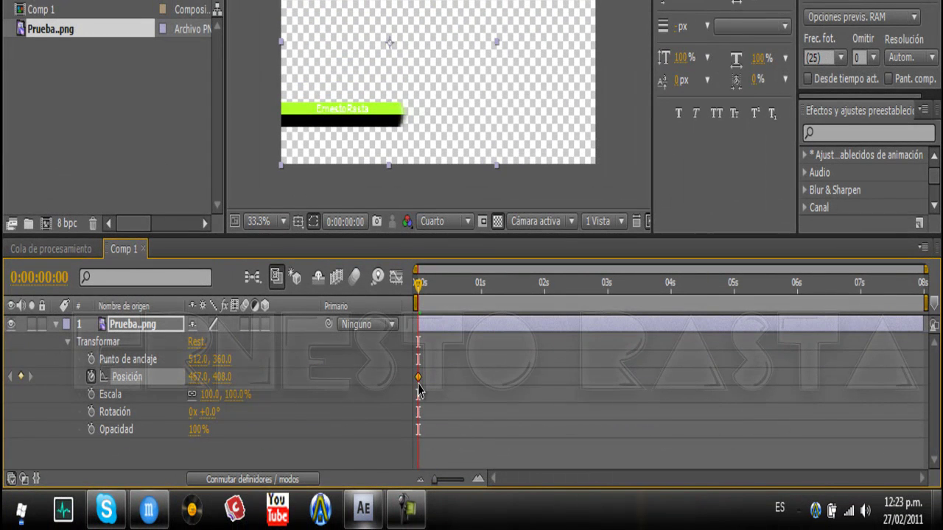
mouse_move(354, 131)
mouse_down()
mouse_move(314, 140)
mouse_move(263, 130)
mouse_move(368, 123)
mouse_up()
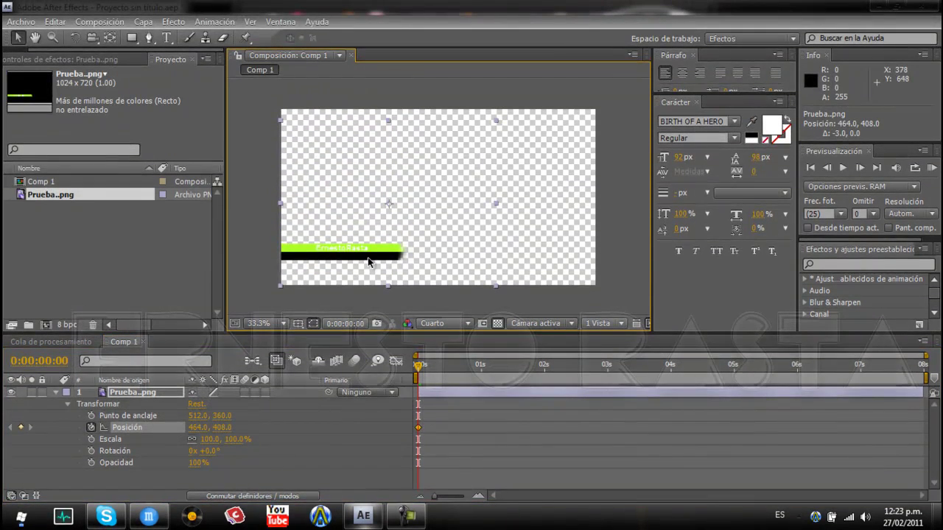
shift+click(364, 249)
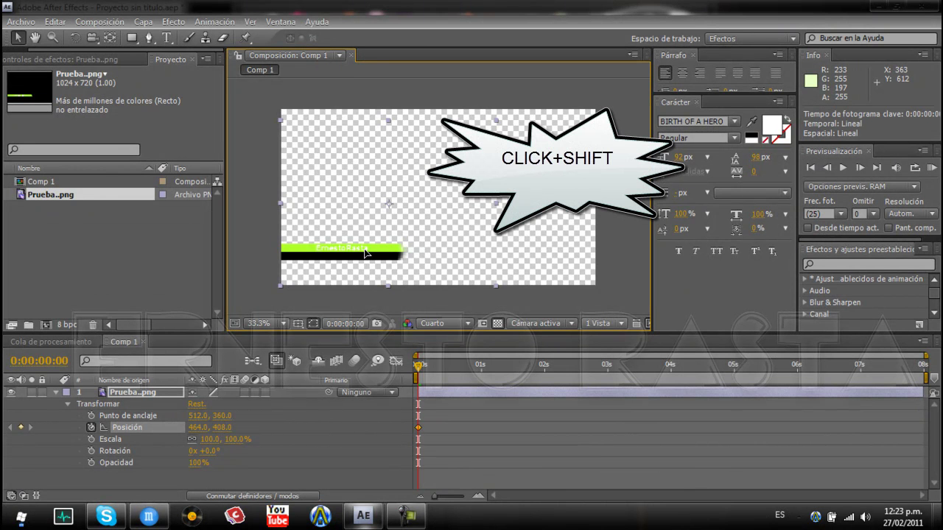
drag(349, 252, 235, 259)
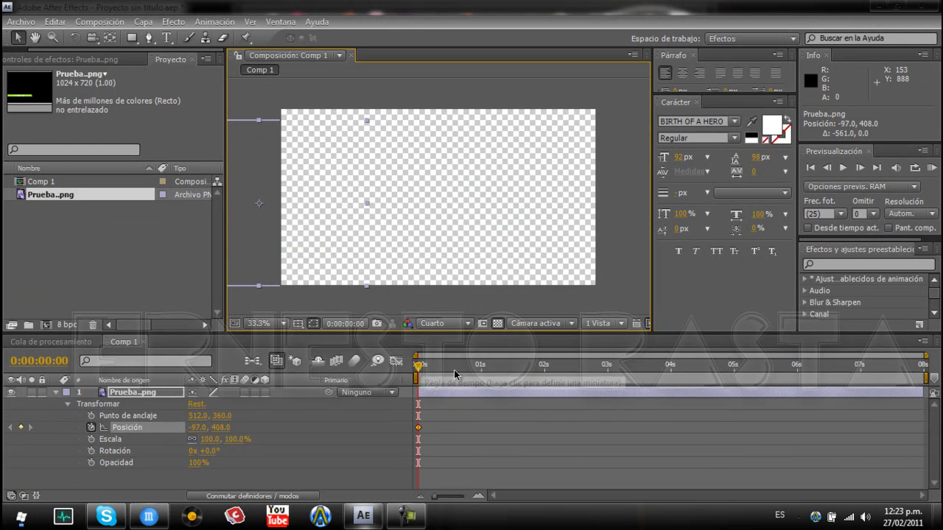
Keyframe the banner inside the frame's left edge at about 461, 420 at 3 s, and hold that position with another keyframe at 6 s
click(608, 372)
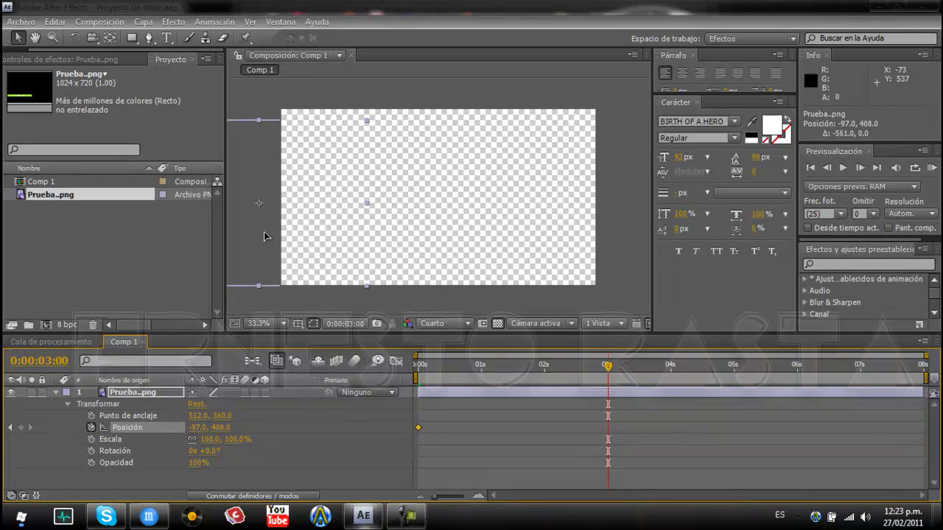
drag(264, 236, 393, 242)
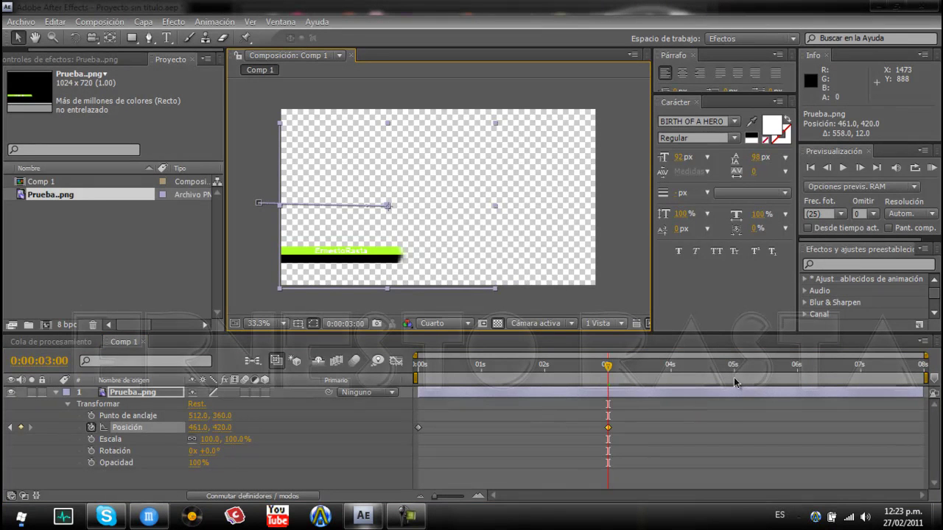
click(797, 380)
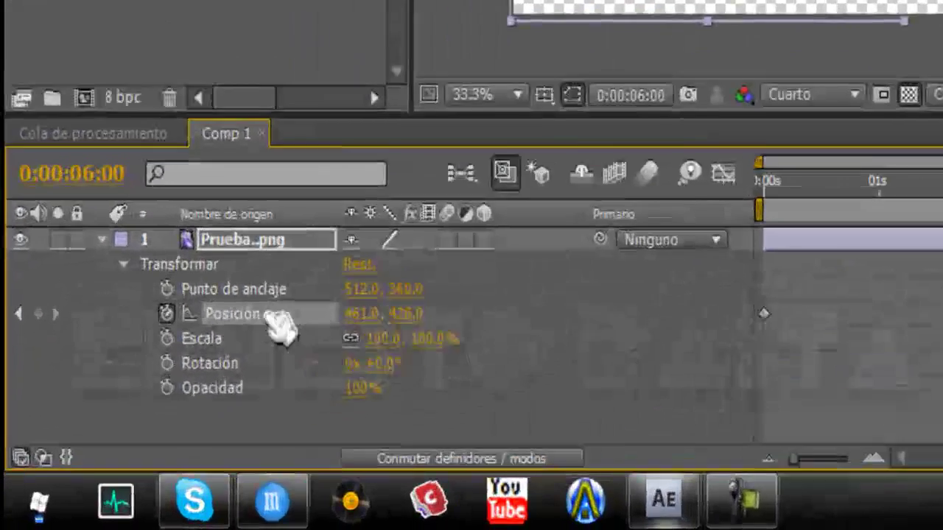
right_click(146, 430)
click(361, 183)
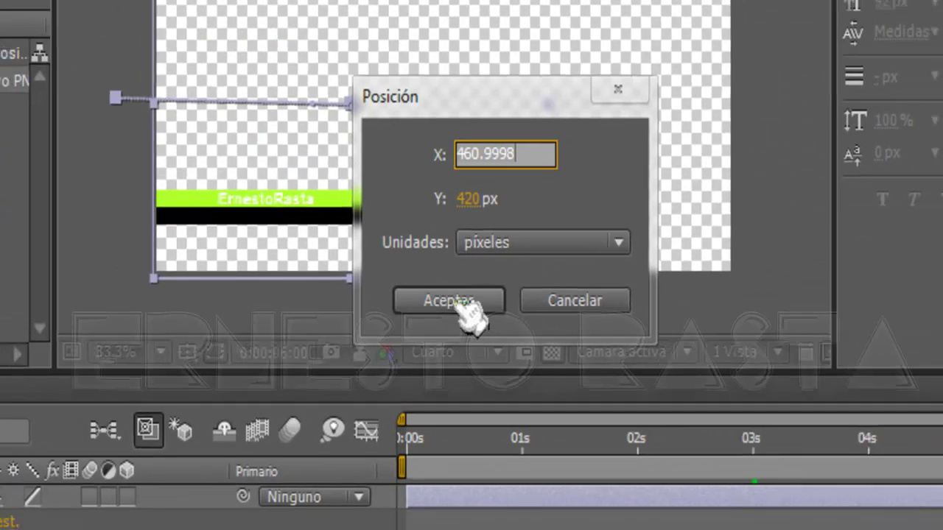
click(834, 38)
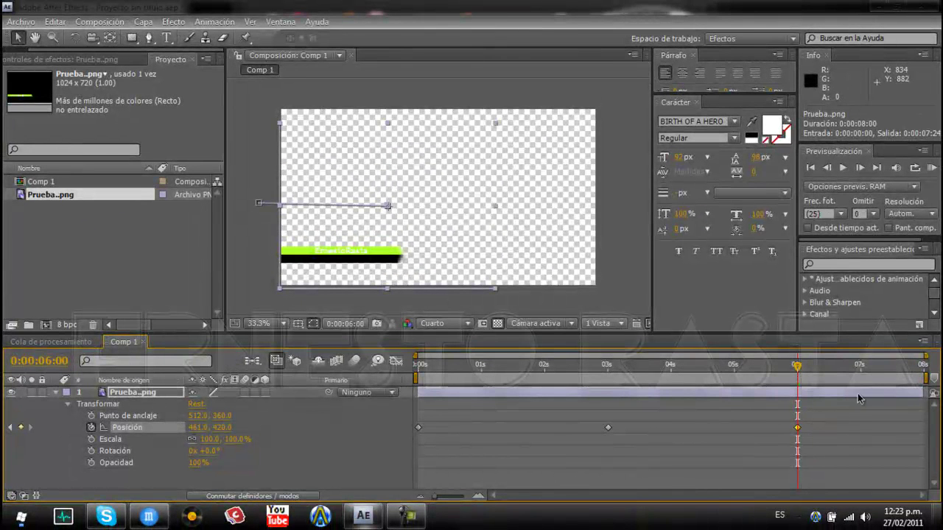
At 0:00:07:24, keyframe the banner off-frame to the left at about -130, 483
click(925, 373)
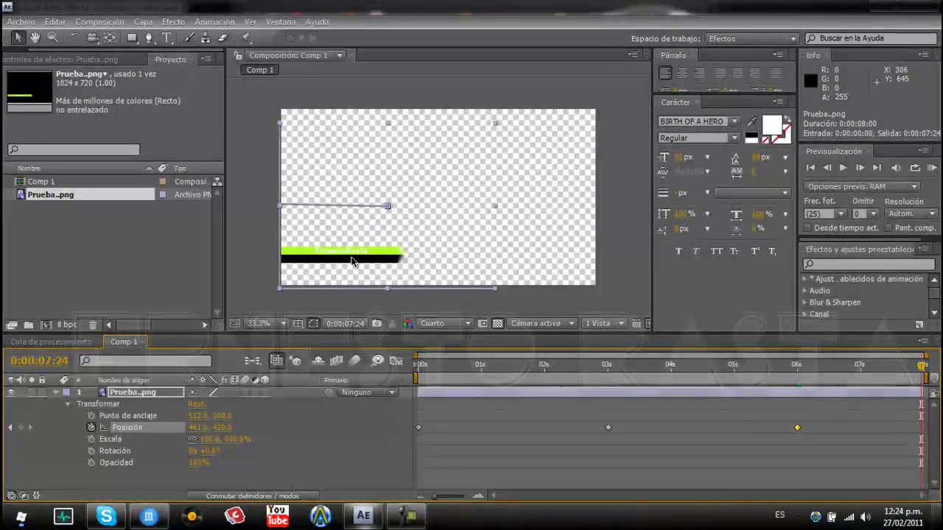
drag(352, 260, 216, 276)
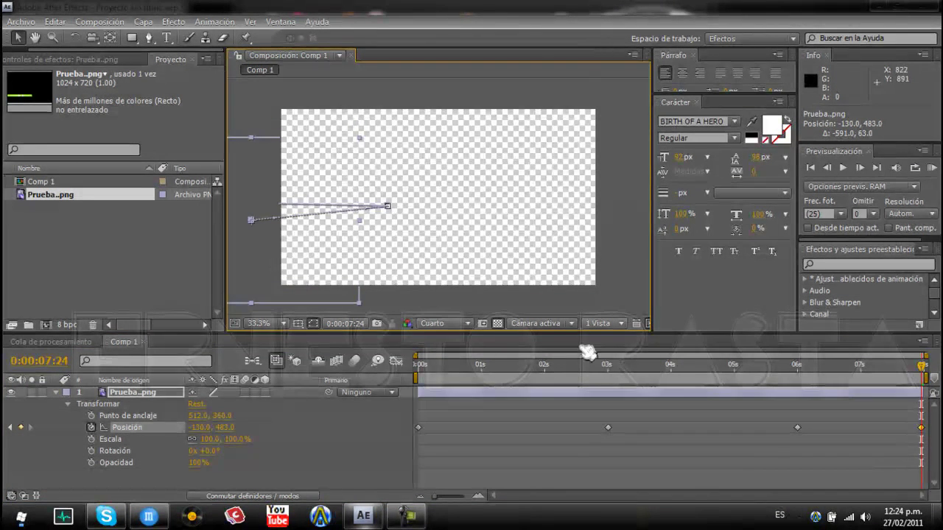
Preview the banner's slide-in and slide-out animation from the start of the composition
click(421, 365)
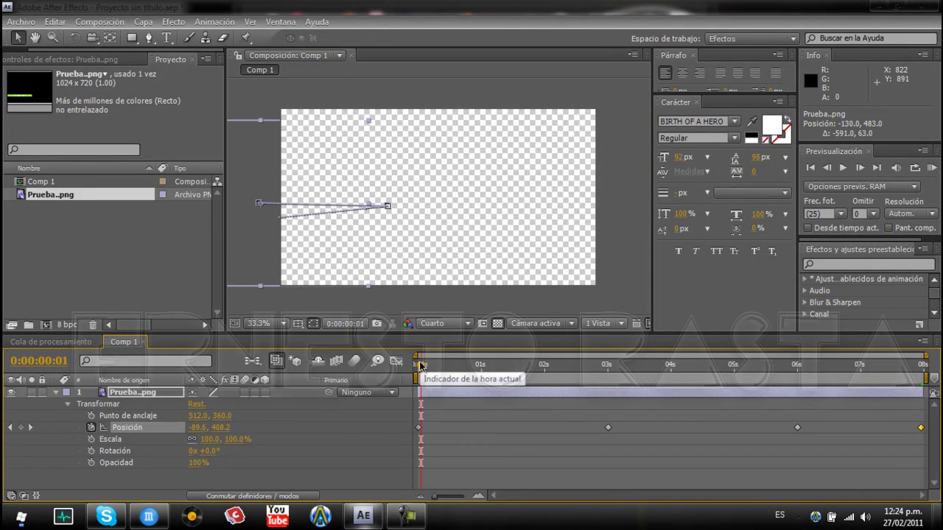
click(846, 169)
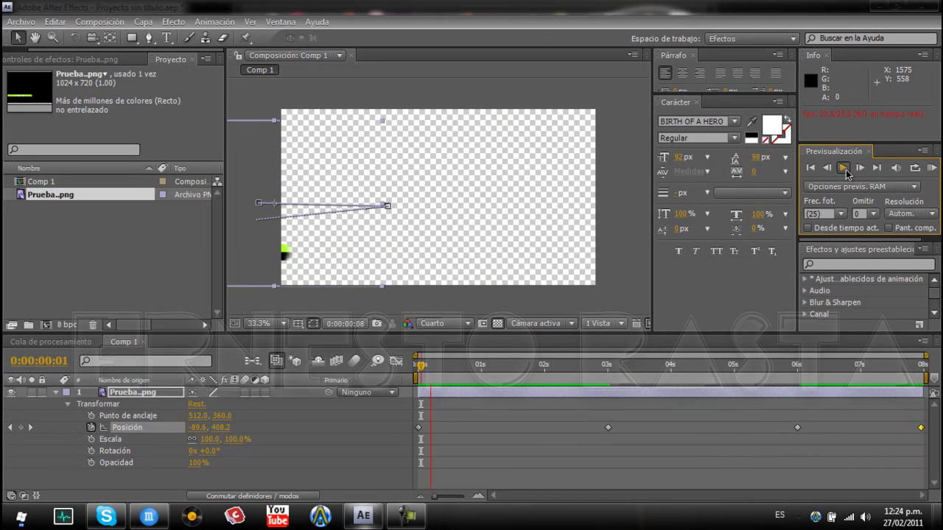
click(844, 170)
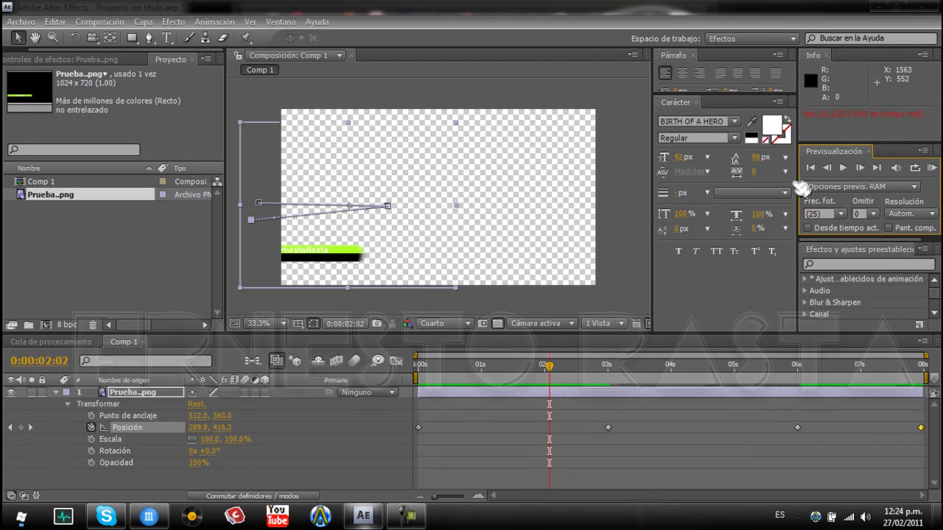
click(844, 169)
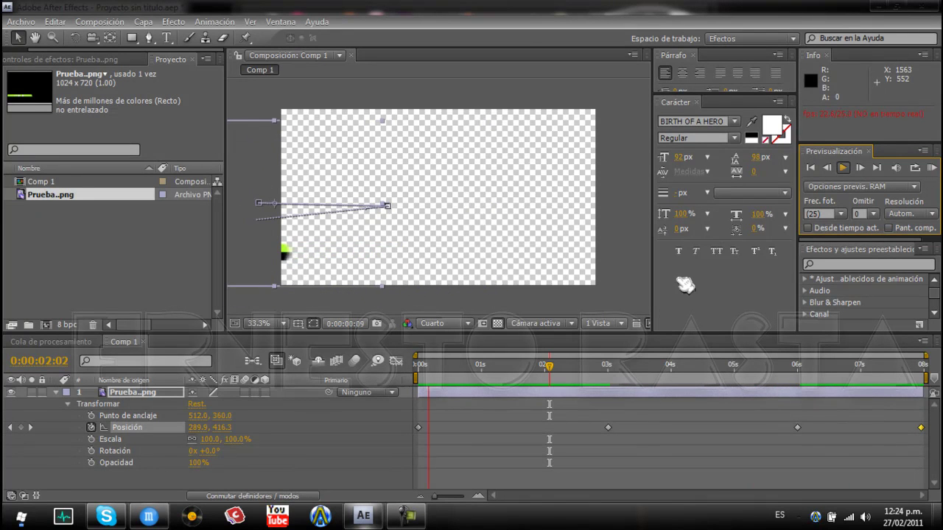
click(843, 168)
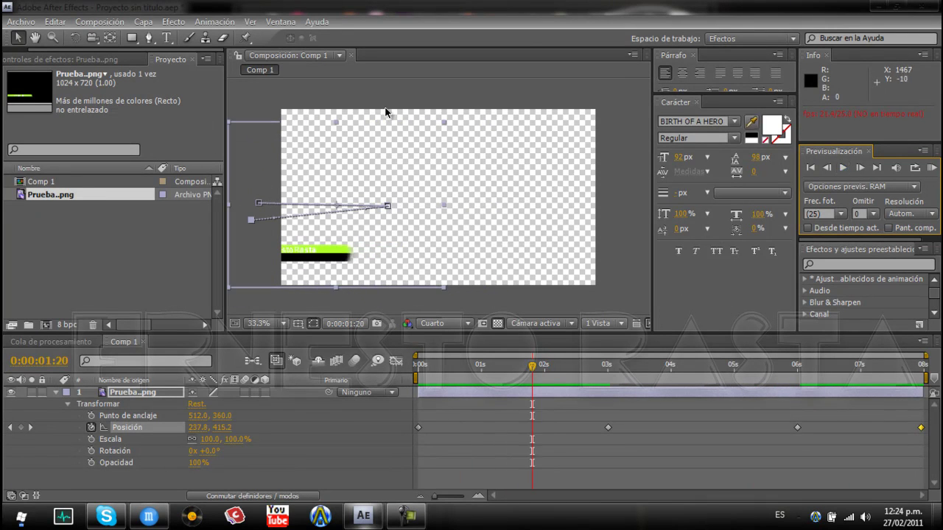
Add Comp 1 to the render queue and accept its render settings with Óptima quality and Completa resolution
click(103, 22)
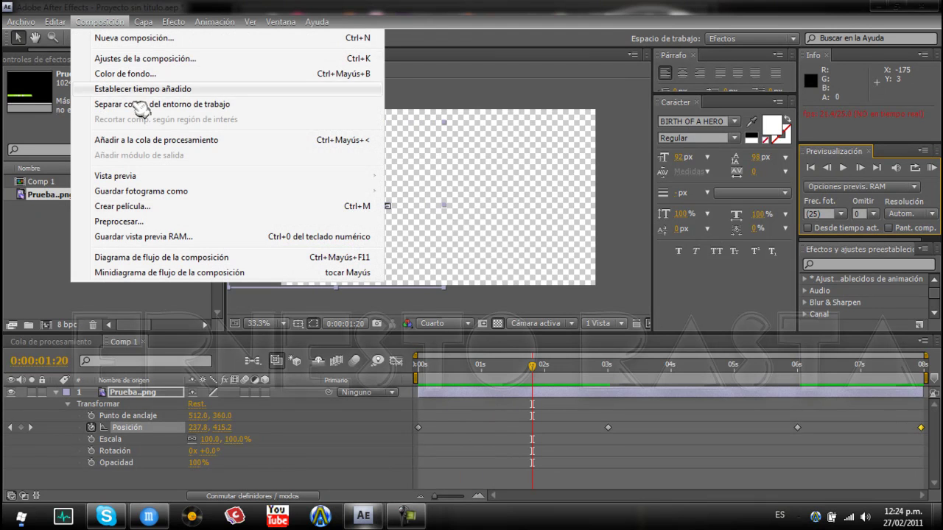
click(147, 140)
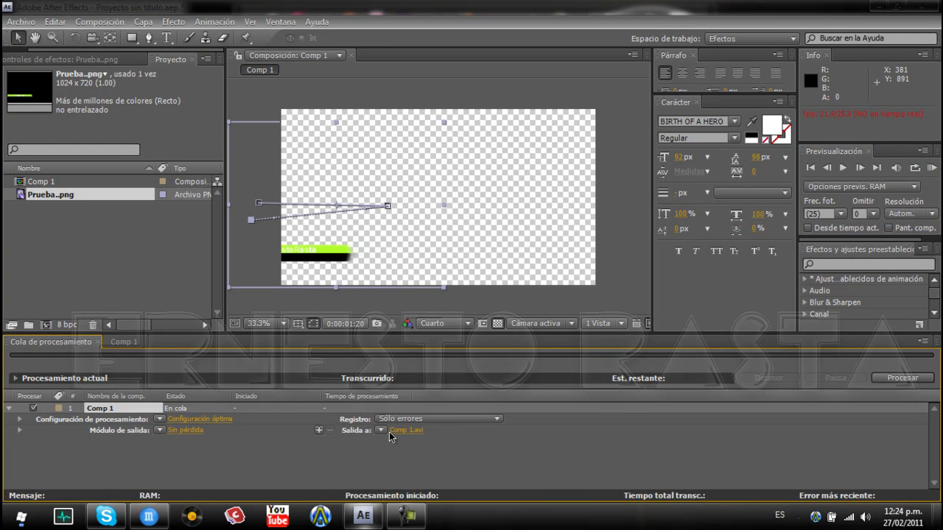
click(214, 420)
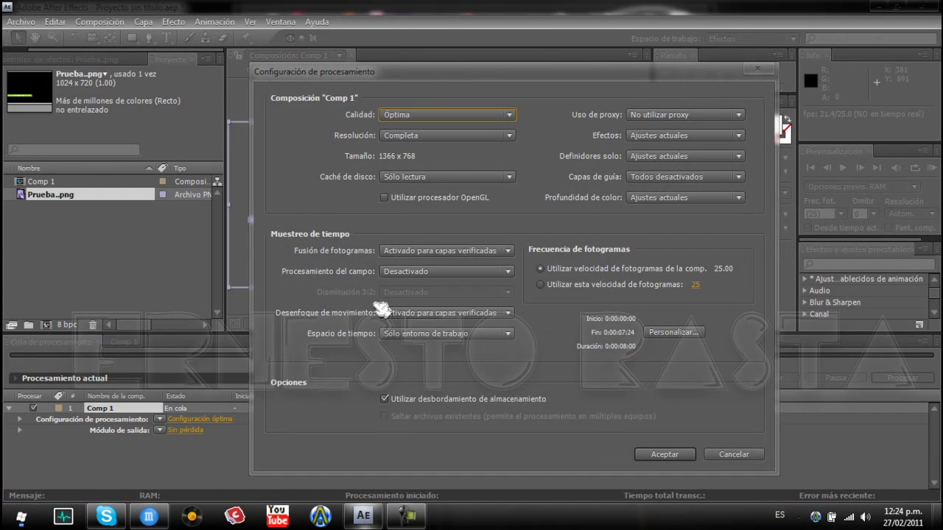
click(661, 454)
Set the output module's video channels to RGB + Alfa, keeping the Vídeo para Windows format
click(182, 431)
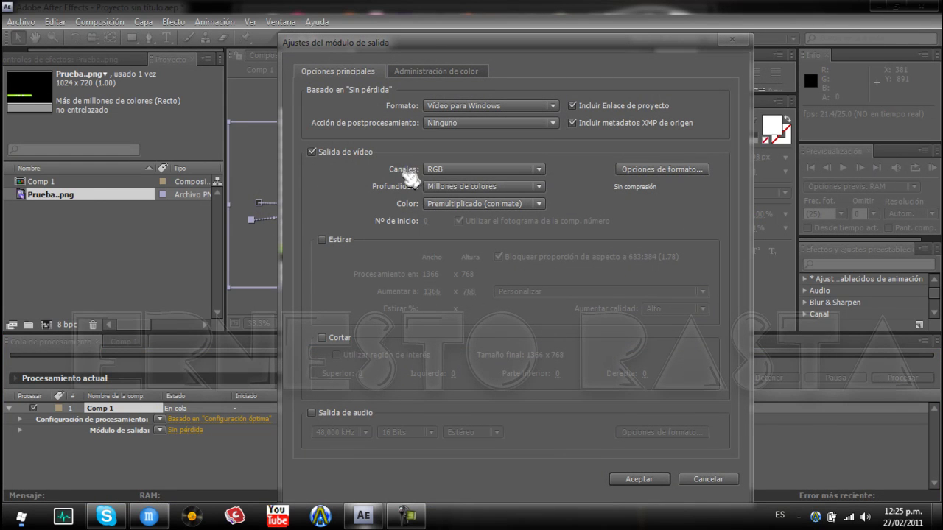
click(480, 171)
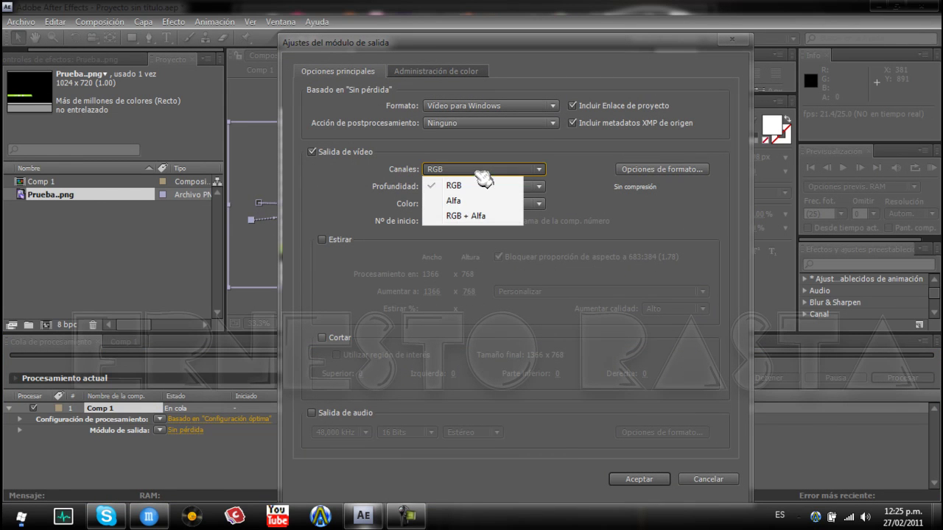
click(481, 215)
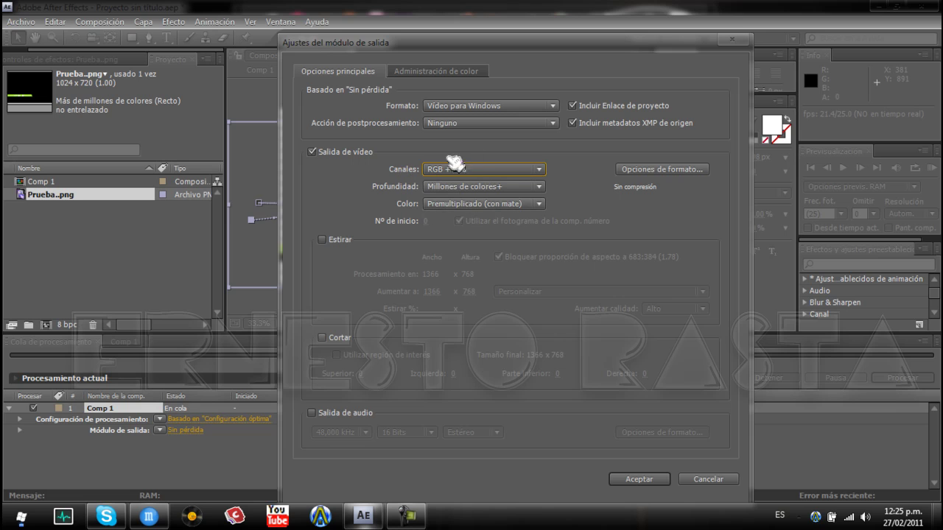
click(638, 480)
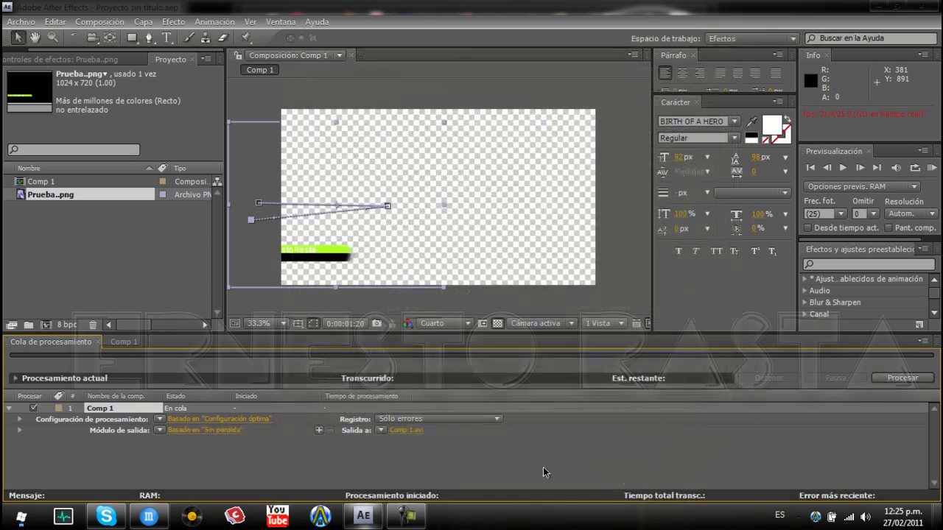
Save the output to the desktop as Comp 1.avi, render the composition, and return to the desktop
click(409, 432)
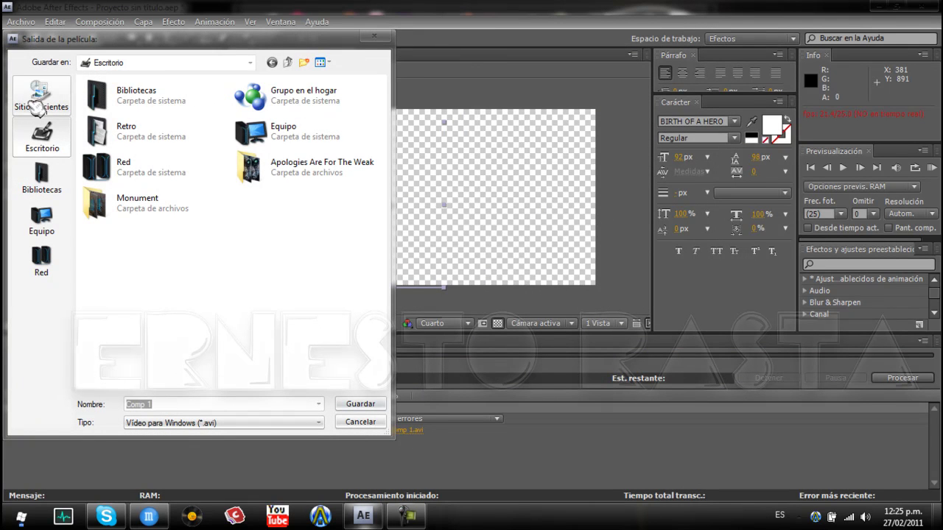
click(361, 404)
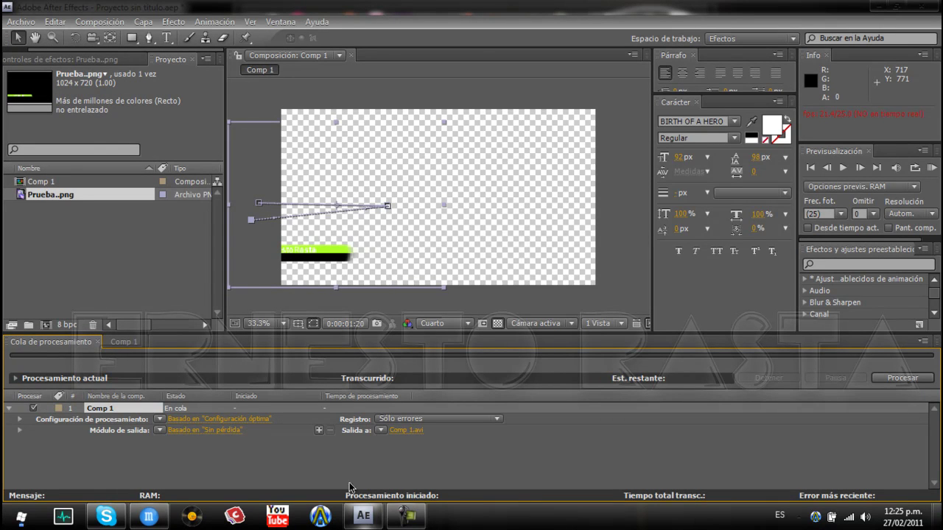
click(407, 516)
click(875, 464)
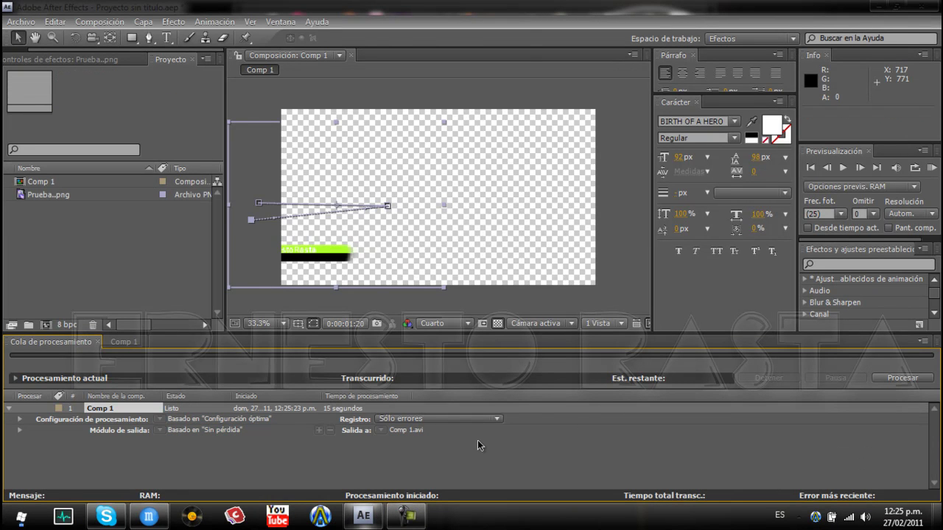
drag(828, 8, 773, 28)
click(772, 28)
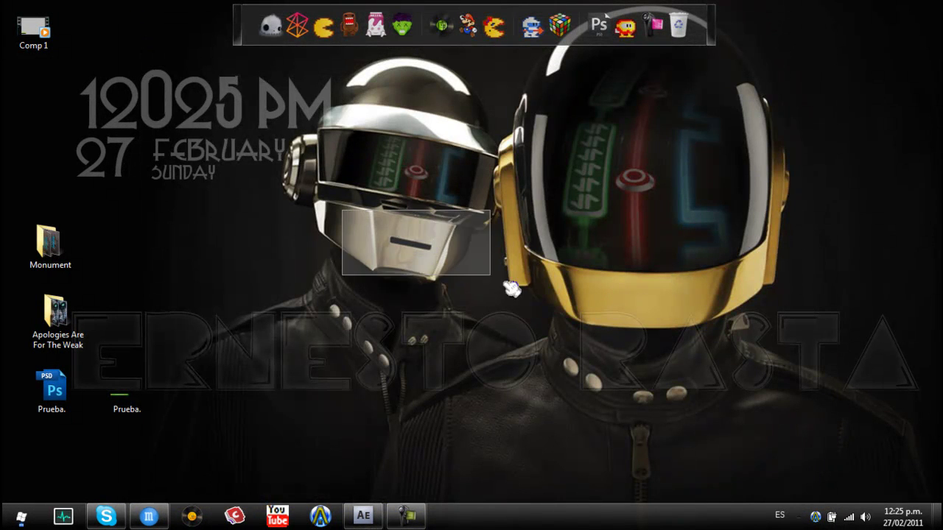
Move the green Prueba image below the Prueba PSD file and the Comp 1 video to open space on the desktop
drag(139, 408, 65, 469)
drag(176, 318, 263, 369)
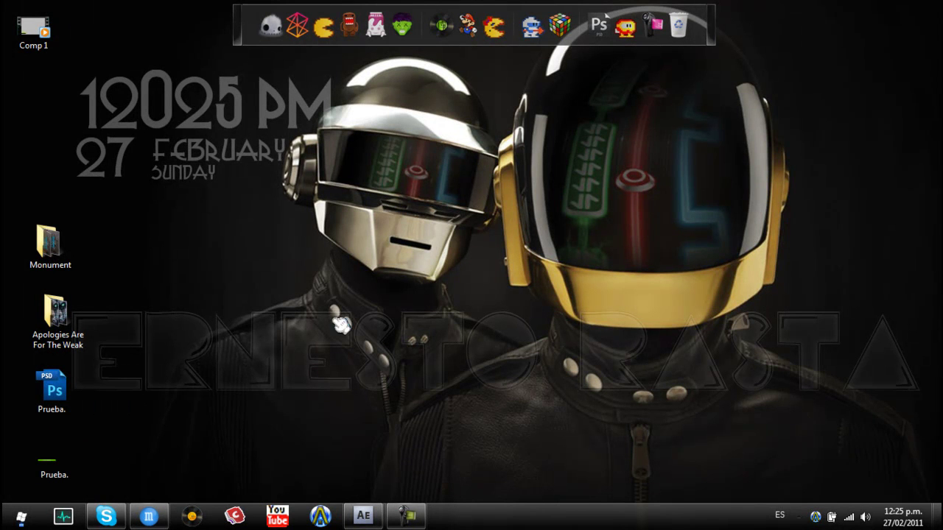
drag(40, 30, 279, 364)
drag(188, 297, 420, 453)
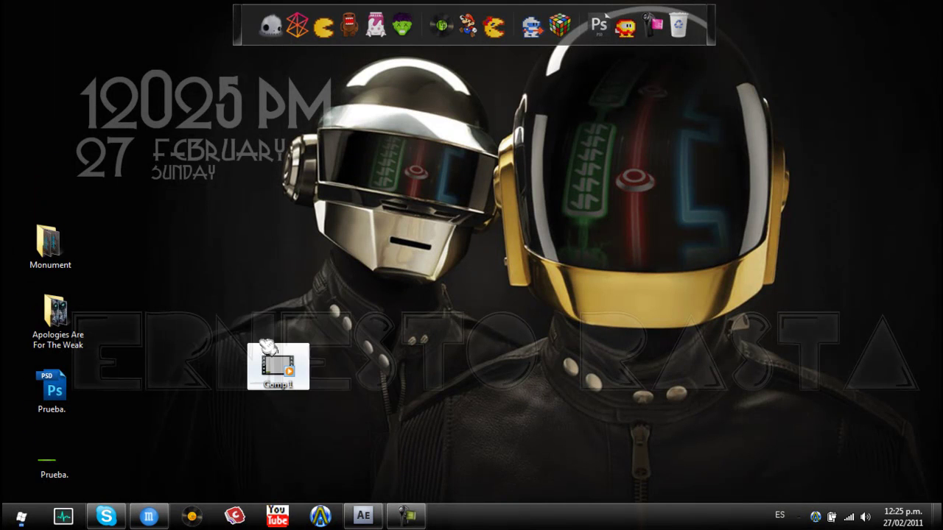
drag(195, 294, 368, 424)
drag(207, 272, 361, 431)
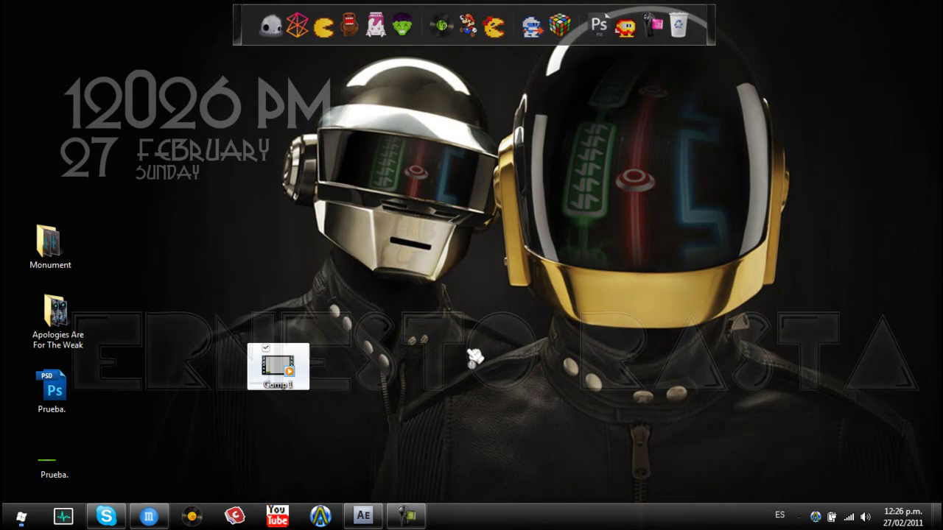
Play the rendered Comp 1 video, close the player, and move the file beside the Apologies Are For The Weak folder
key(Return)
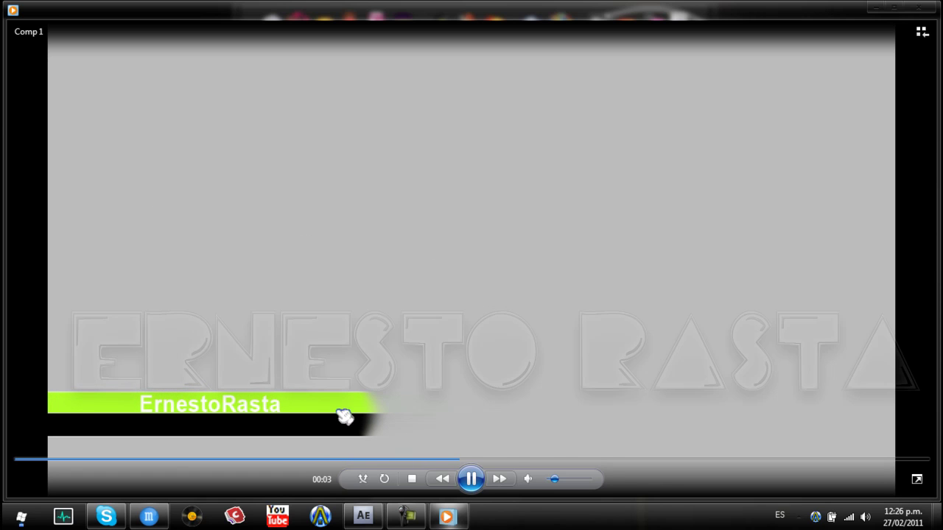
click(929, 14)
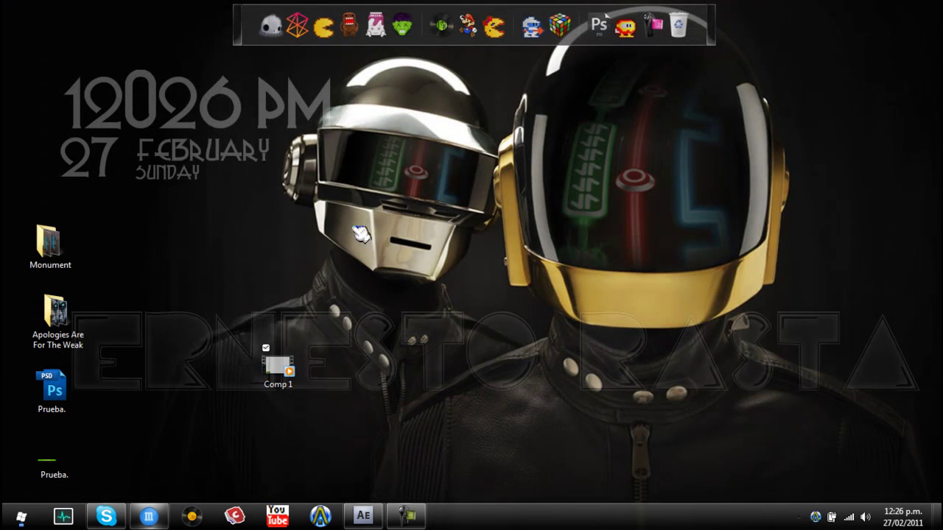
drag(283, 386, 131, 345)
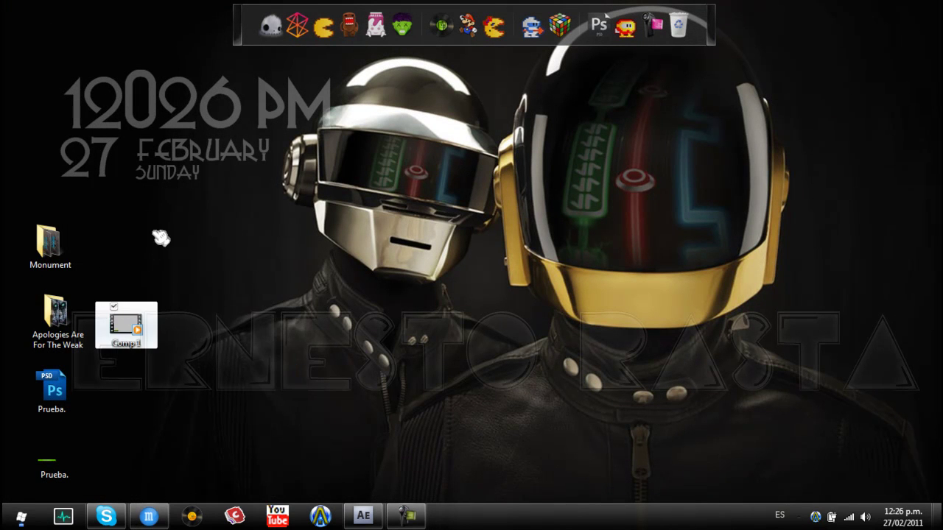
drag(254, 256, 707, 399)
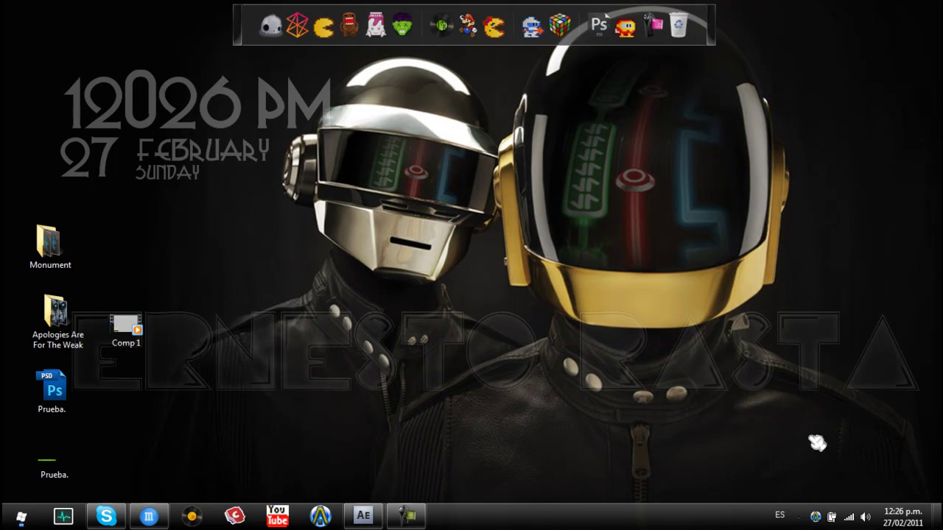
drag(815, 436, 862, 497)
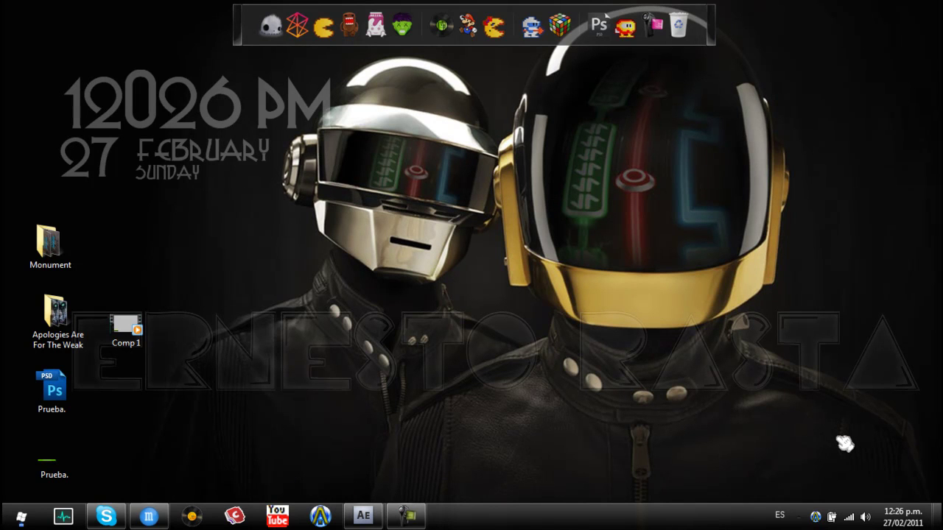